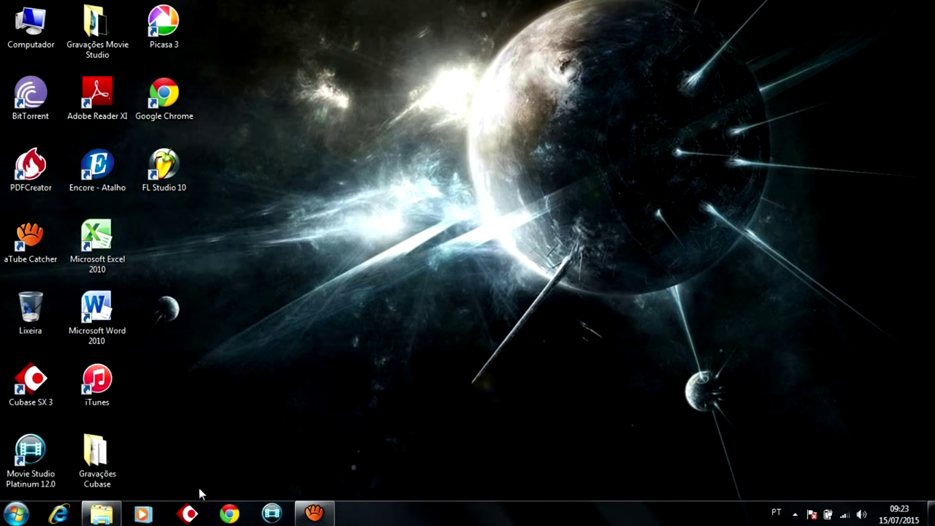
Launch Cubase SX and open the VST Audiobay settings in Device Setup
{"action": "left_click", "coordinate": [188, 515]}
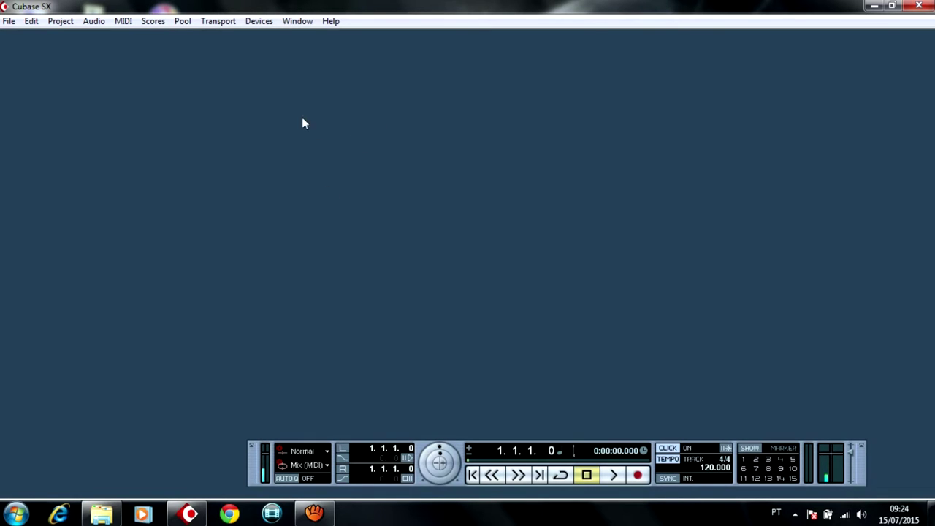
{"action": "left_click", "coordinate": [261, 23]}
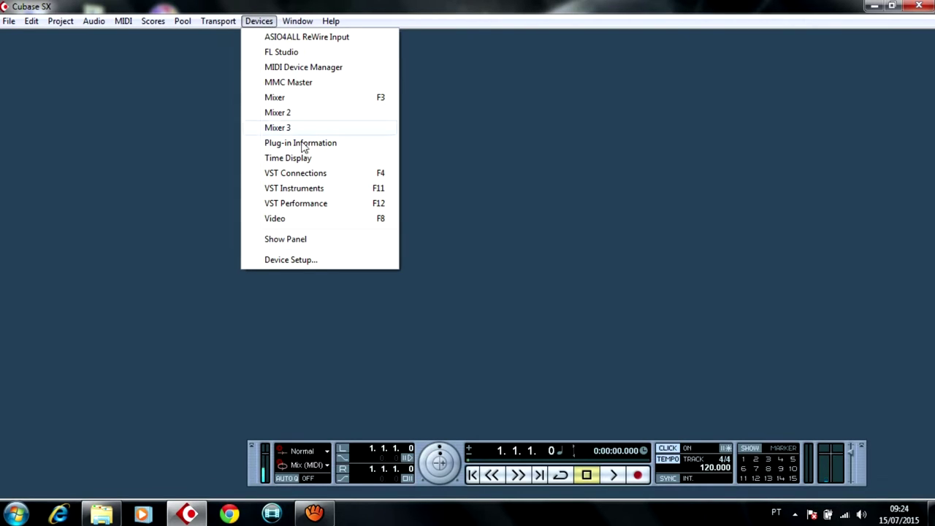
{"action": "left_click", "coordinate": [340, 264]}
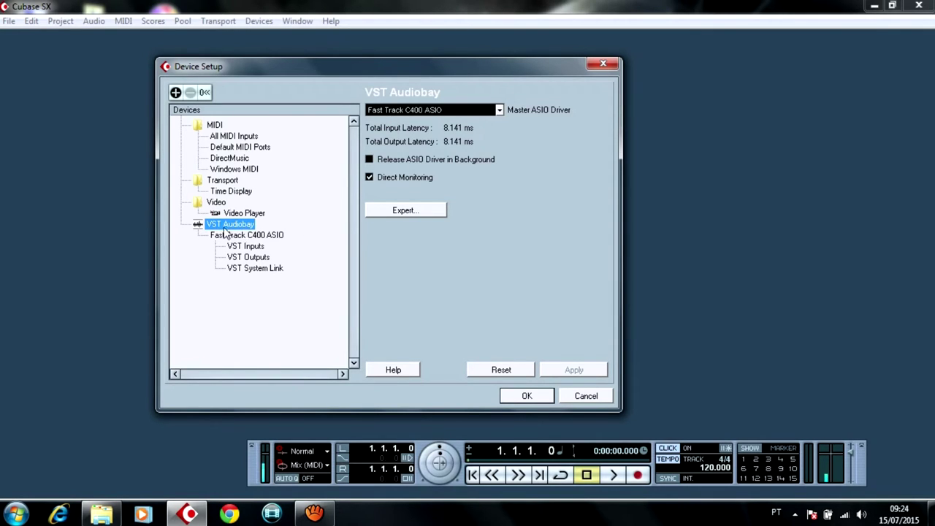
Set Fast Track C400 ASIO as the Master ASIO driver, accept the switch and confirm the device setup
{"action": "left_click", "coordinate": [500, 112]}
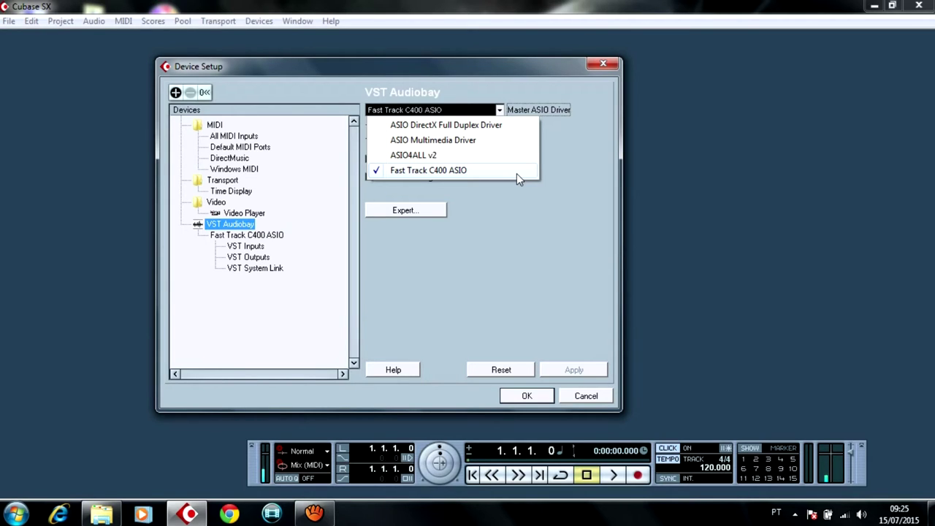
{"action": "left_click", "coordinate": [556, 123]}
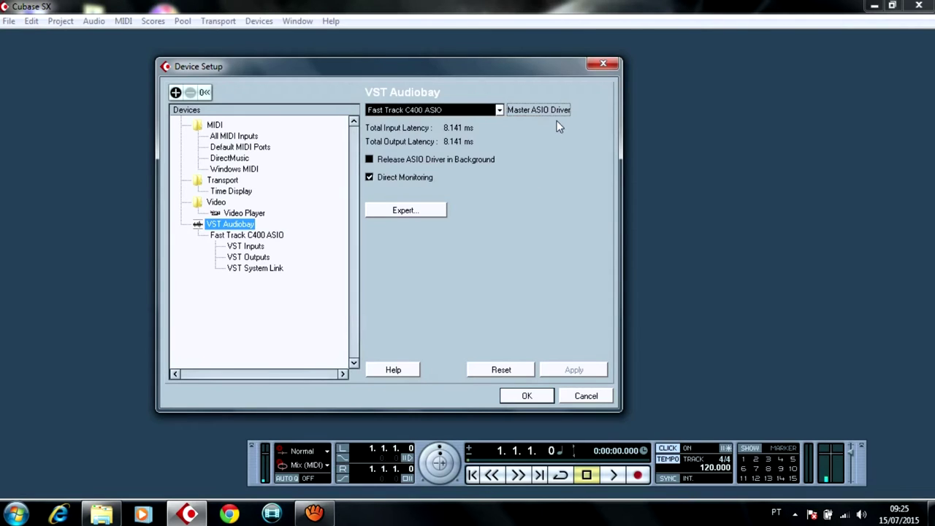
{"action": "left_click", "coordinate": [499, 110]}
{"action": "left_click", "coordinate": [491, 170]}
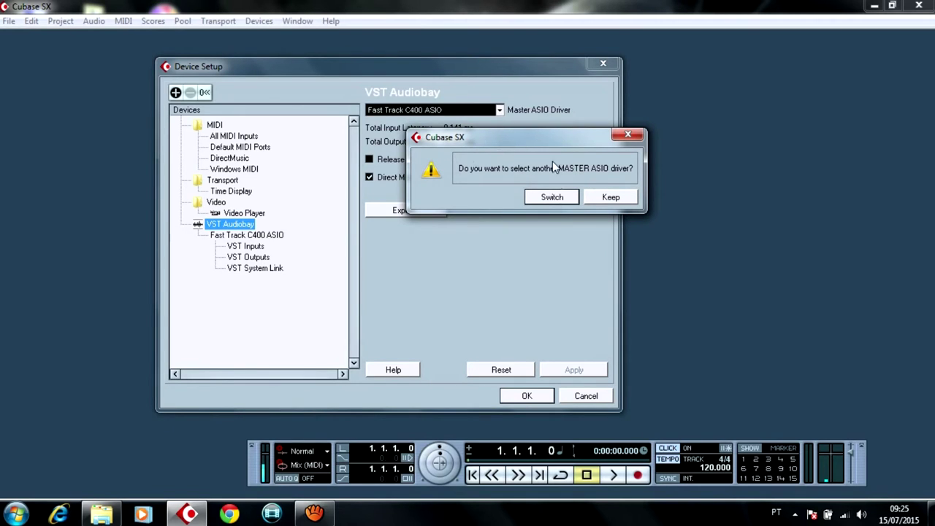
{"action": "left_click", "coordinate": [570, 197]}
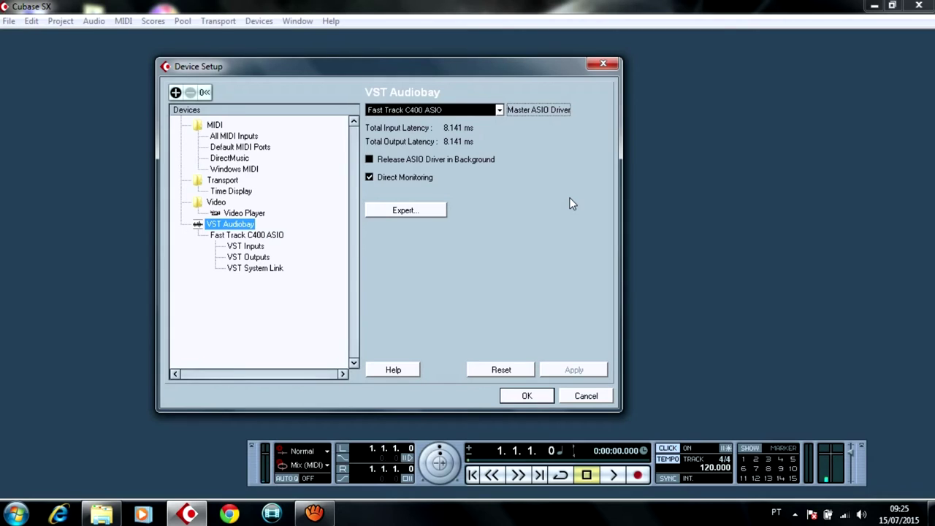
{"action": "key", "text": "Return"}
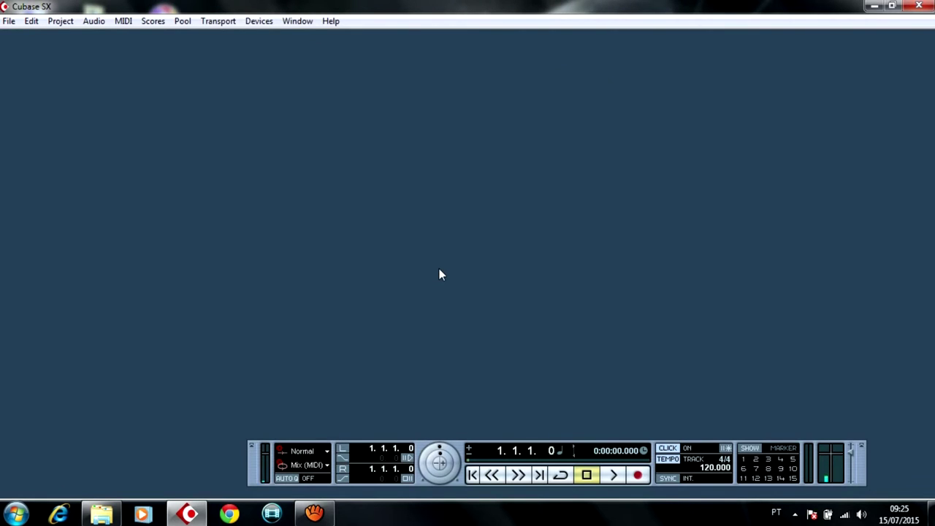
Create a new project from the Empty template
{"action": "left_click", "coordinate": [10, 22]}
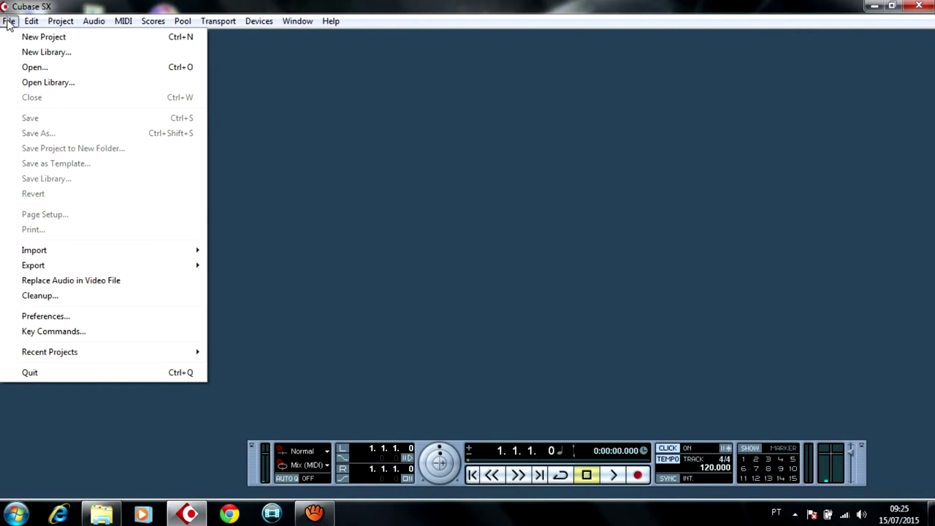
{"action": "left_click", "coordinate": [87, 38]}
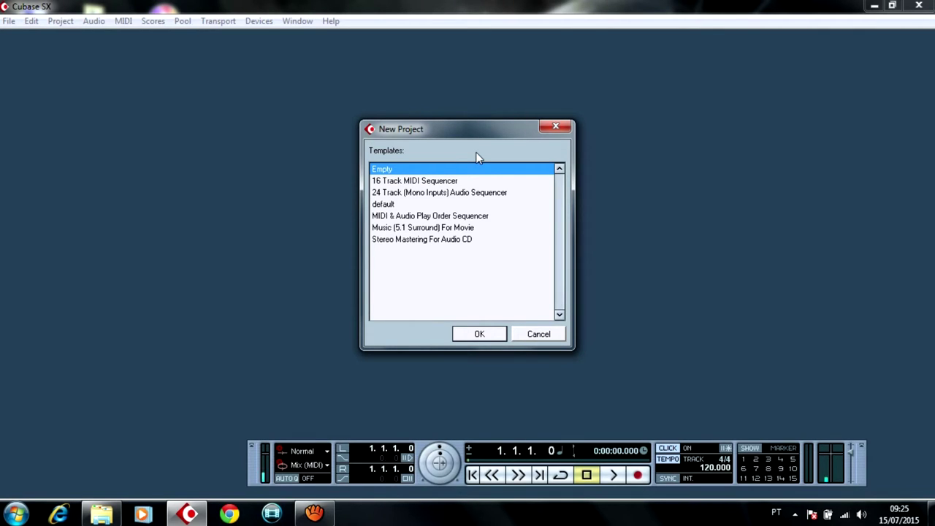
{"action": "left_click", "coordinate": [475, 183]}
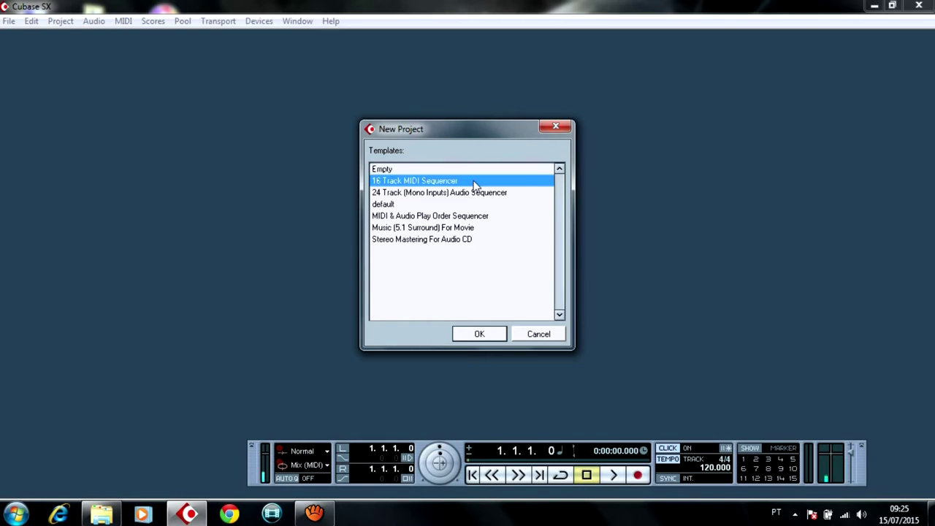
{"action": "left_click", "coordinate": [515, 195]}
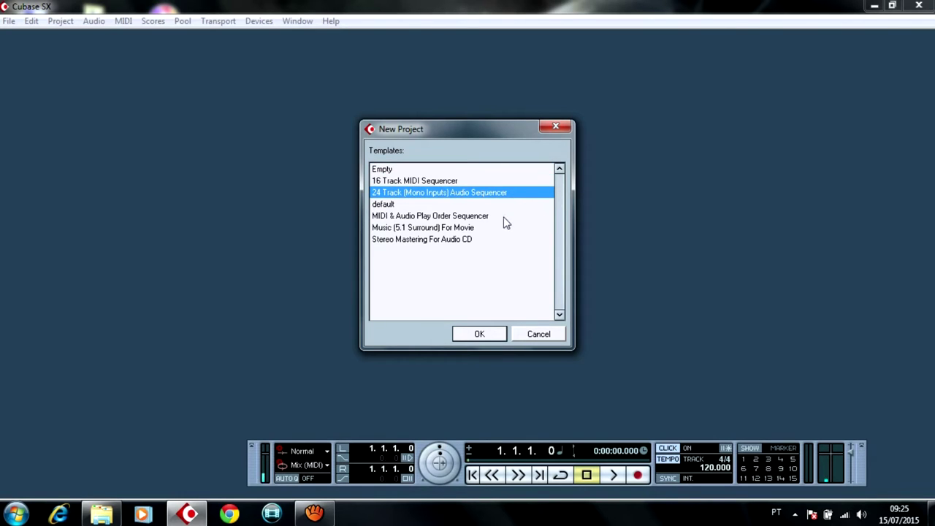
{"action": "left_click", "coordinate": [504, 219]}
{"action": "left_click", "coordinate": [504, 228]}
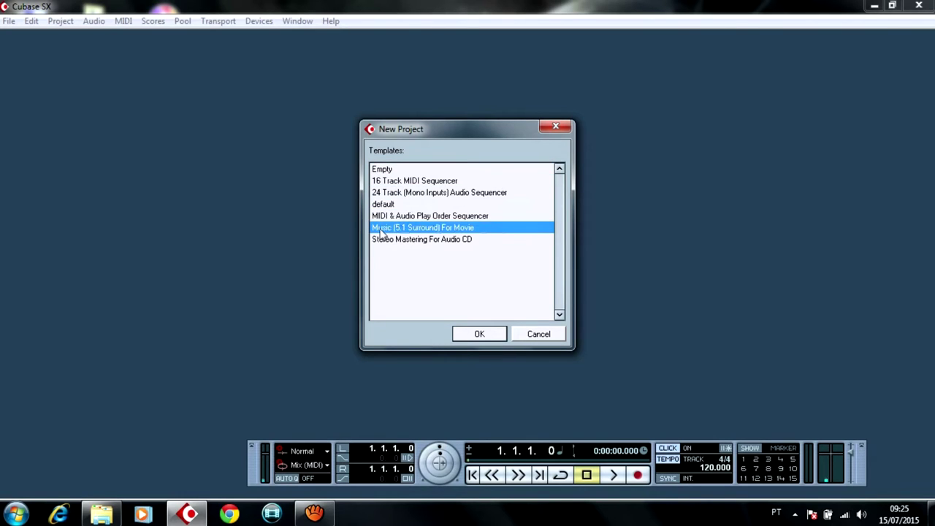
{"action": "left_click", "coordinate": [428, 241]}
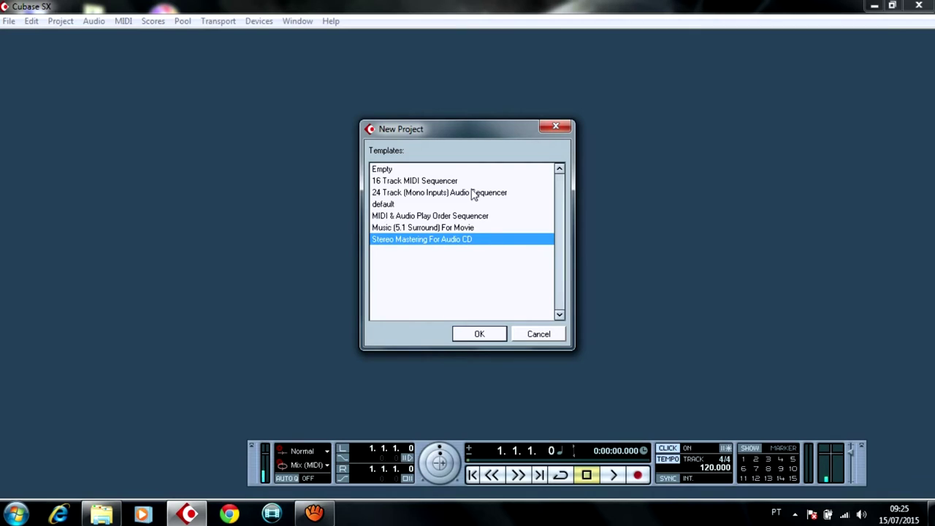
{"action": "left_click", "coordinate": [453, 171]}
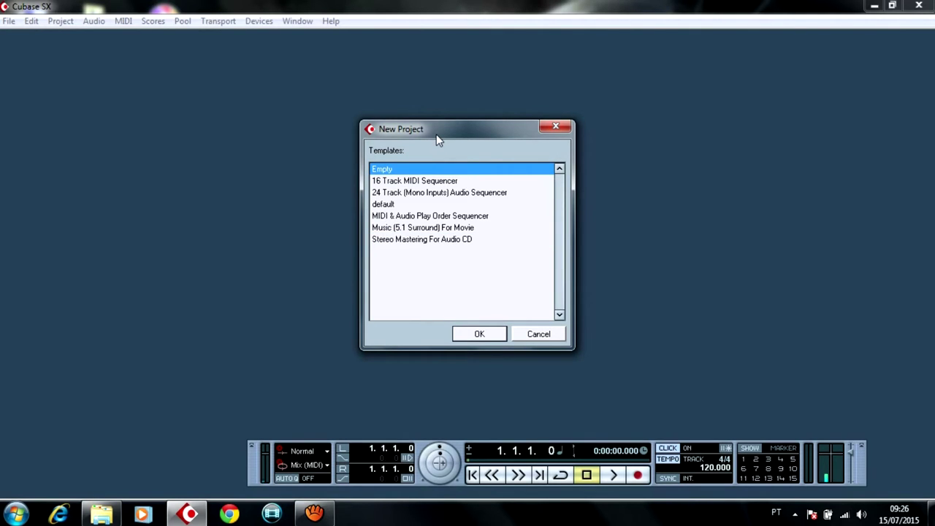
{"action": "left_click", "coordinate": [479, 332]}
Choose Cubase Projects as the project folder and maximize the new project window
{"action": "left_click_drag", "start_coordinate": [434, 138], "coordinate": [431, 92]}
{"action": "left_click_drag", "start_coordinate": [560, 209], "coordinate": [560, 220]}
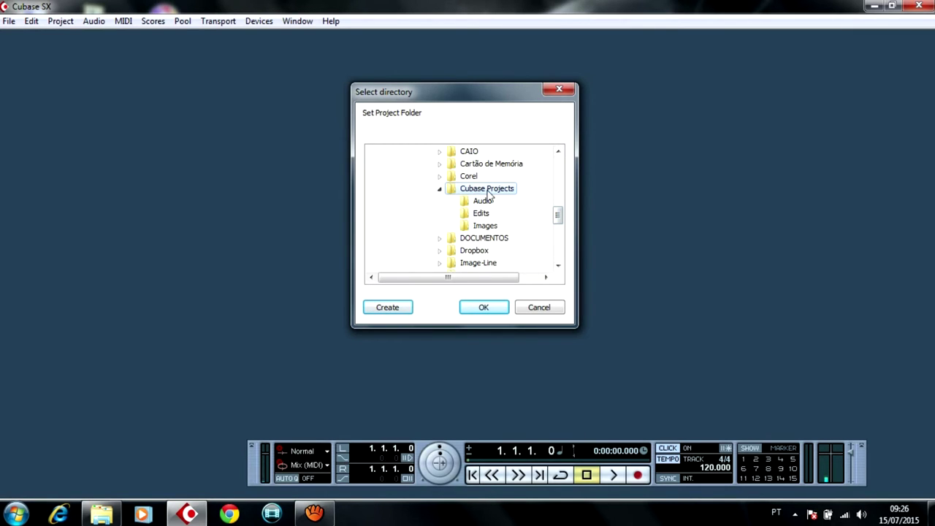
{"action": "left_click", "coordinate": [487, 308]}
{"action": "double_click", "coordinate": [437, 45]}
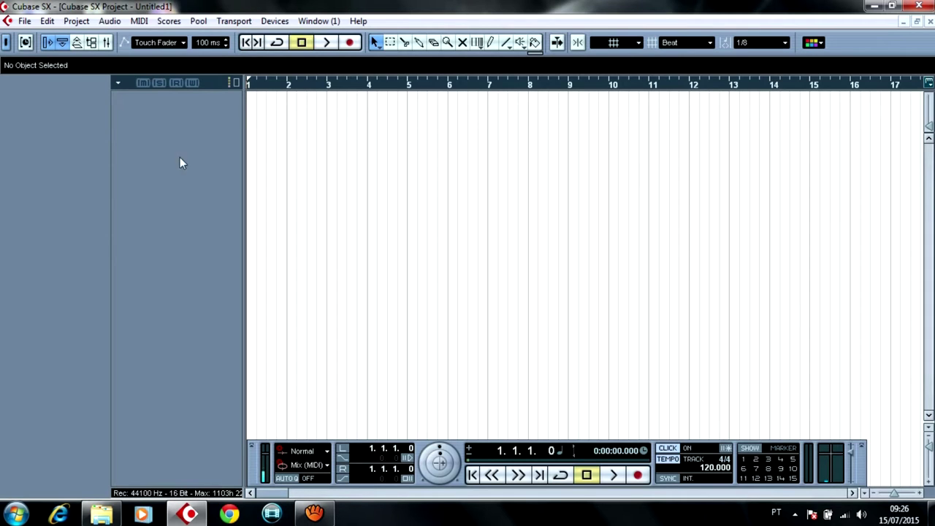
Add a mono audio track and increase its height to reveal all its track controls
{"action": "right_click", "coordinate": [165, 139]}
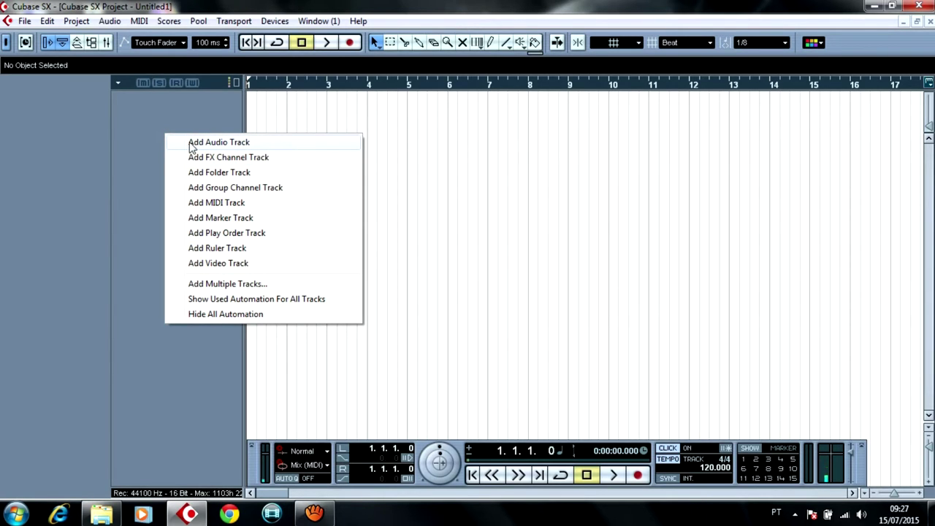
{"action": "left_click", "coordinate": [282, 146]}
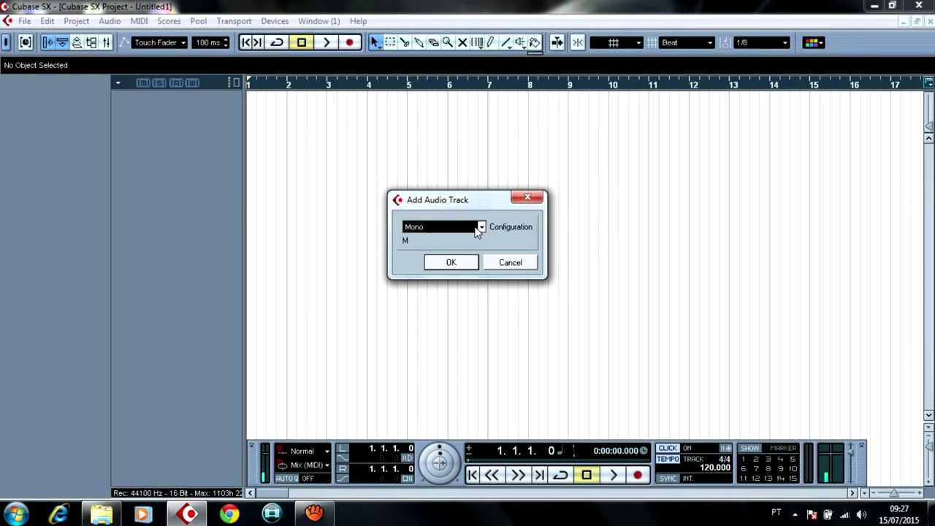
{"action": "left_click", "coordinate": [481, 226]}
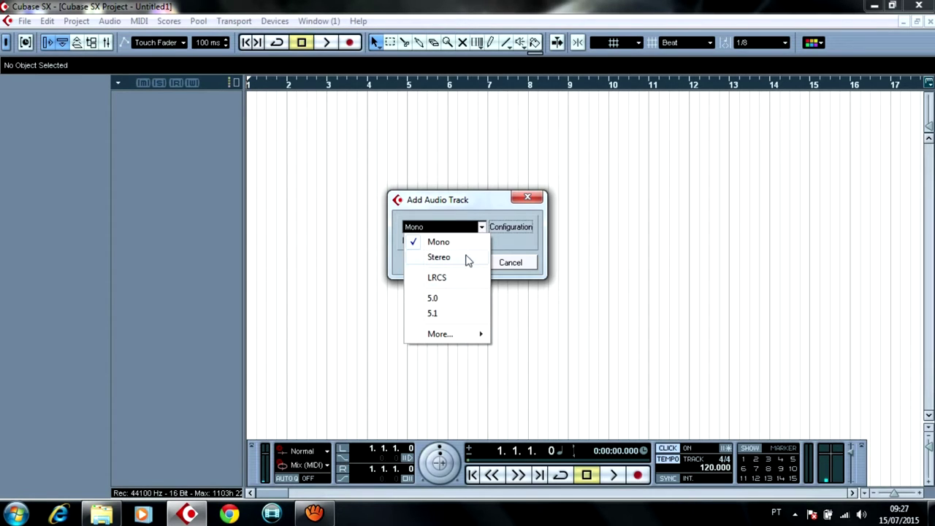
{"action": "left_click", "coordinate": [483, 228]}
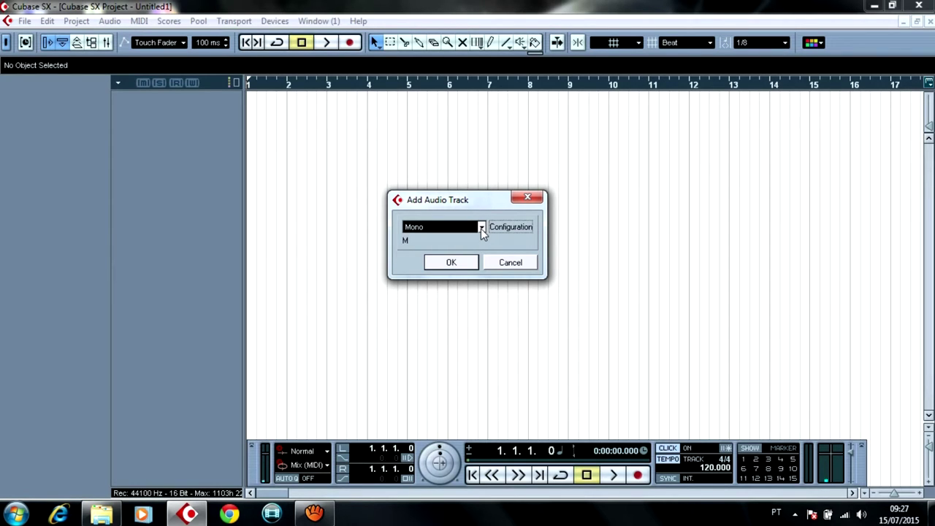
{"action": "left_click", "coordinate": [451, 264]}
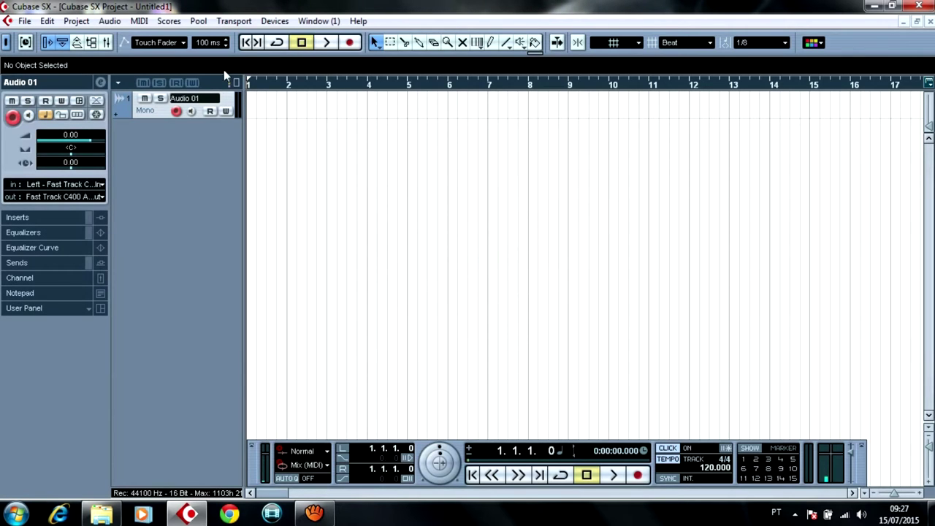
{"action": "left_click_drag", "start_coordinate": [217, 124], "coordinate": [216, 184]}
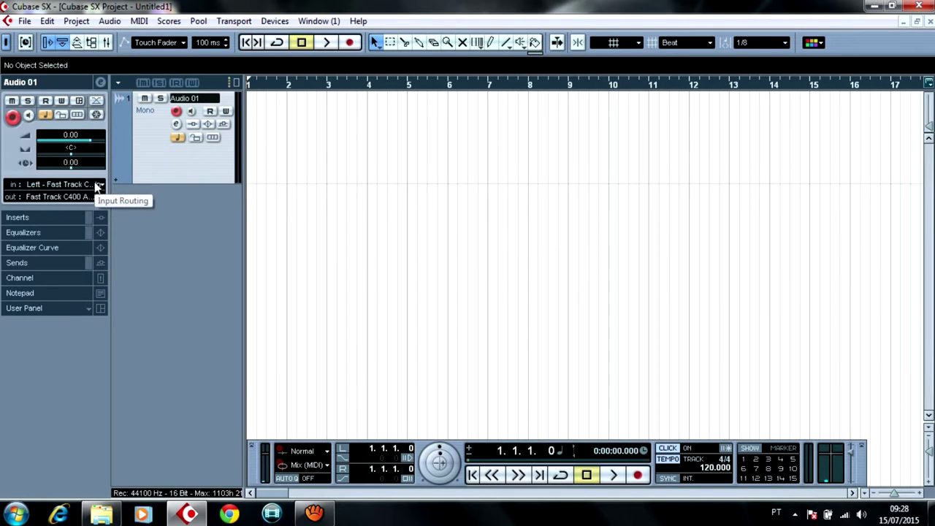
Review the mono track's input and output routing options and turn on its monitoring
{"action": "left_click", "coordinate": [73, 187]}
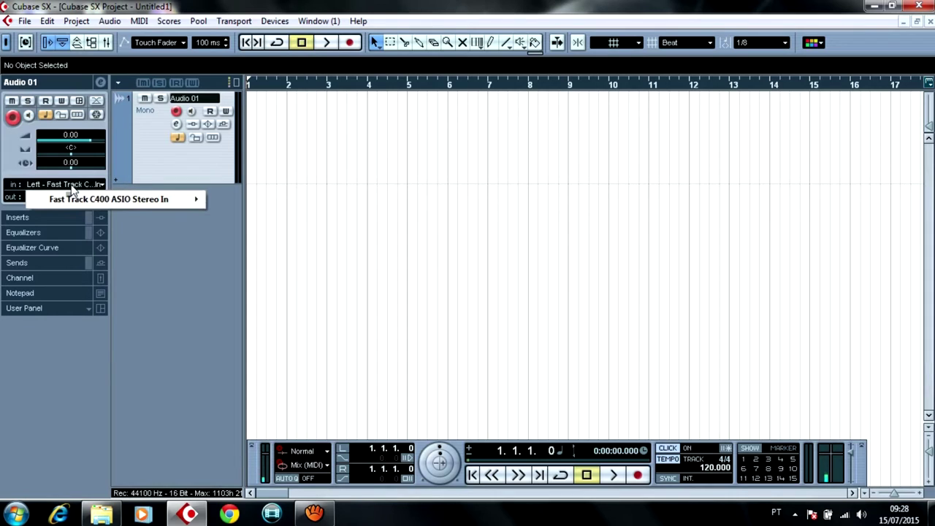
{"action": "mouse_move", "coordinate": [183, 201]}
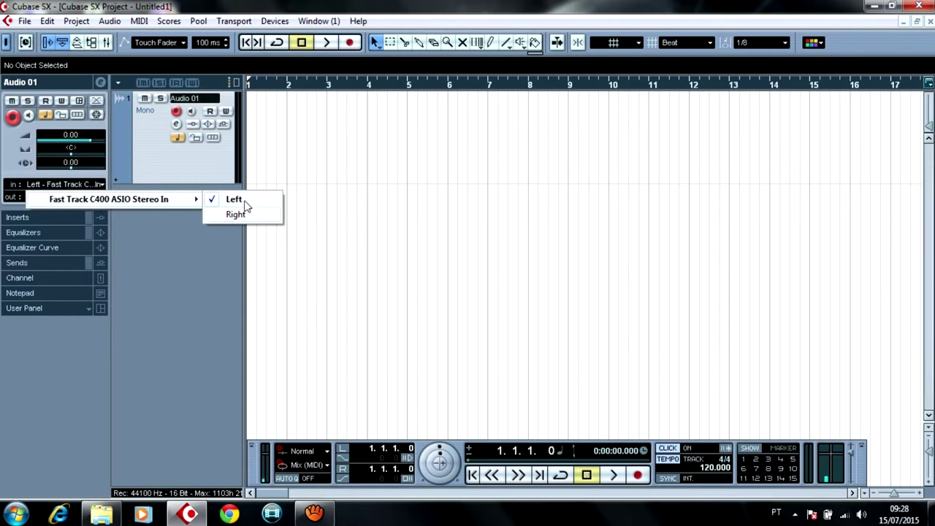
{"action": "left_click", "coordinate": [215, 169]}
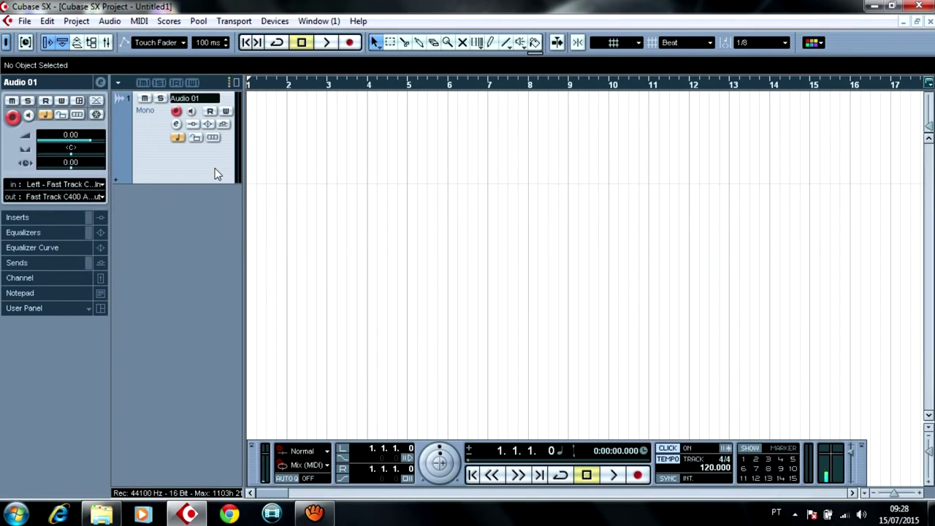
{"action": "left_click", "coordinate": [92, 197]}
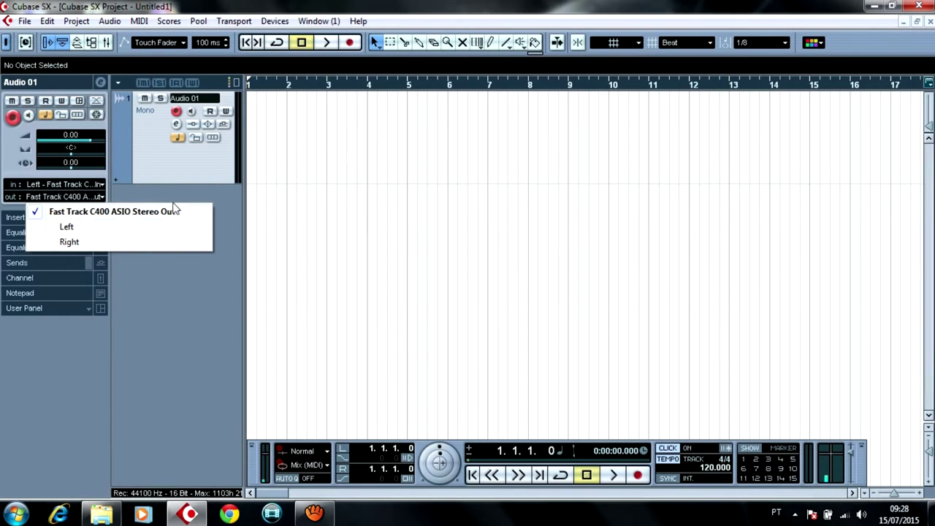
{"action": "left_click", "coordinate": [210, 184]}
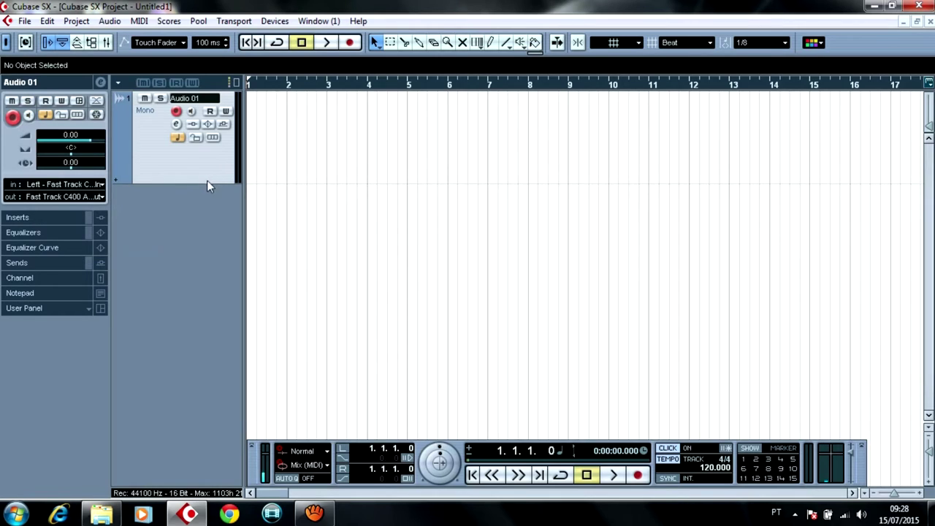
{"action": "left_click", "coordinate": [193, 112]}
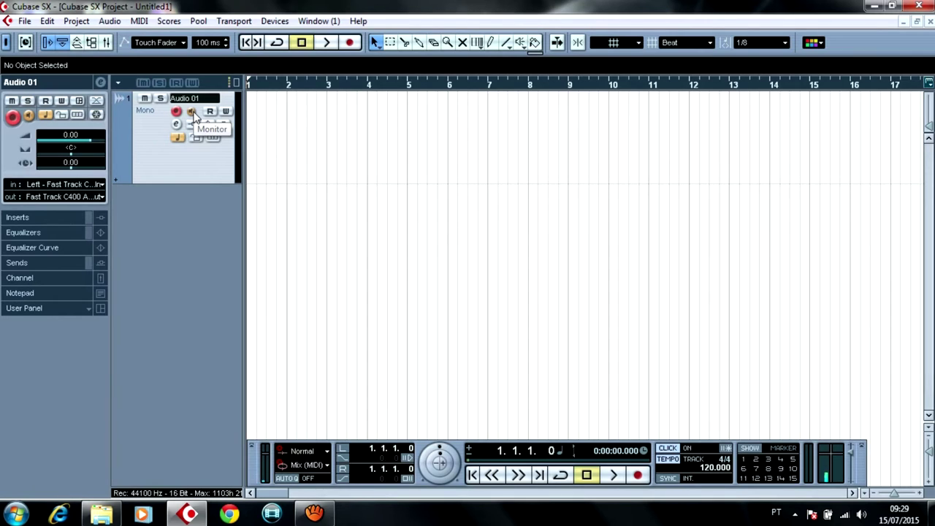
{"action": "mouse_move", "coordinate": [208, 181]}
{"action": "left_mouse_down"}
{"action": "mouse_move", "coordinate": [213, 159]}
{"action": "mouse_move", "coordinate": [214, 179]}
{"action": "left_mouse_up"}
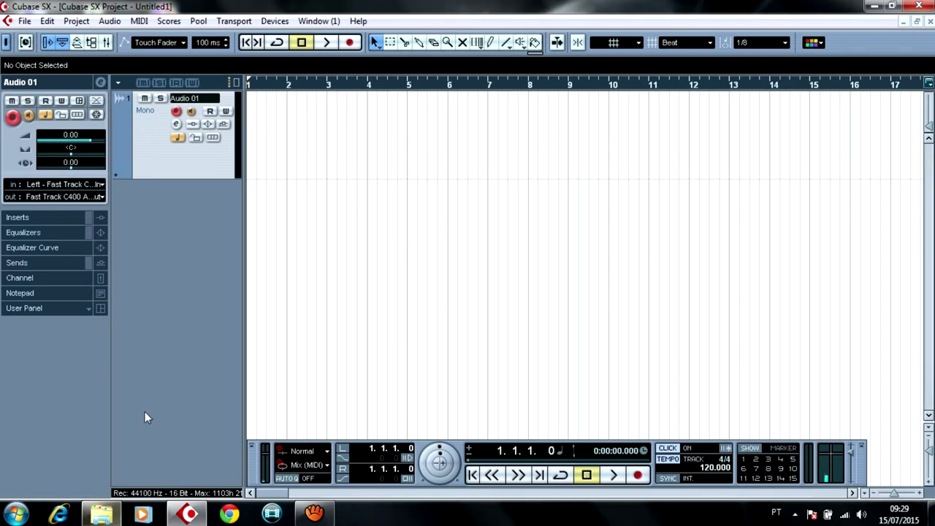
Import the song 03 Nem Um Dia from the Djavan - Malásia 1996 folder in Windows Explorer to its own track below Audio 01
{"action": "left_click", "coordinate": [106, 517]}
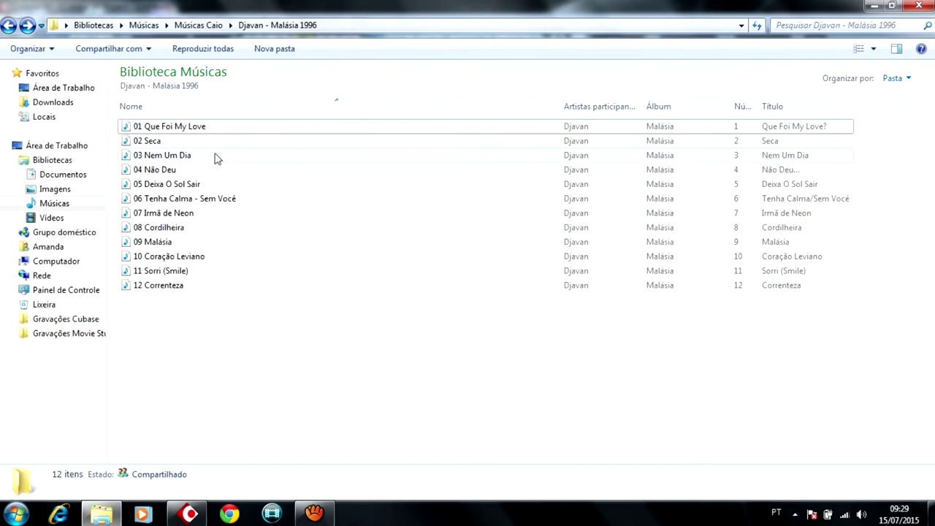
{"action": "left_click", "coordinate": [179, 155]}
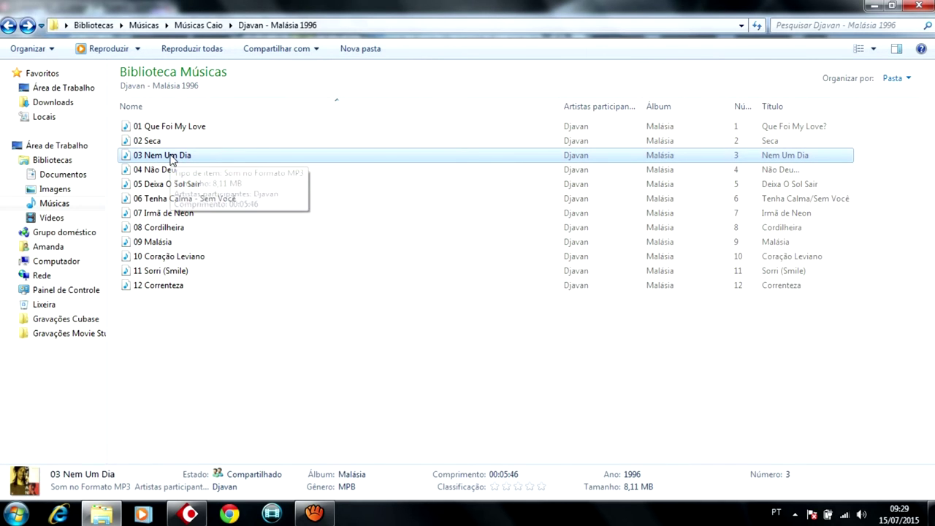
{"action": "left_click_drag", "start_coordinate": [170, 160], "coordinate": [254, 201]}
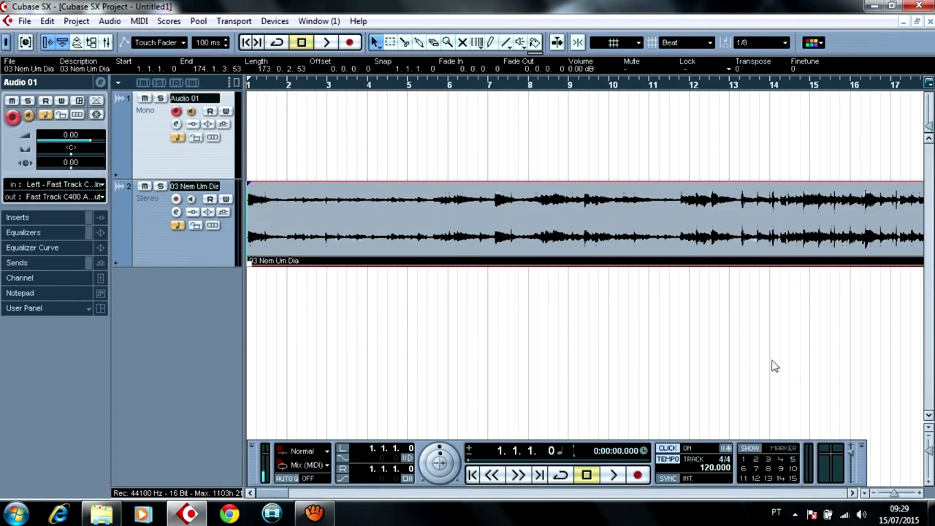
{"action": "left_click_drag", "start_coordinate": [891, 497], "coordinate": [892, 497]}
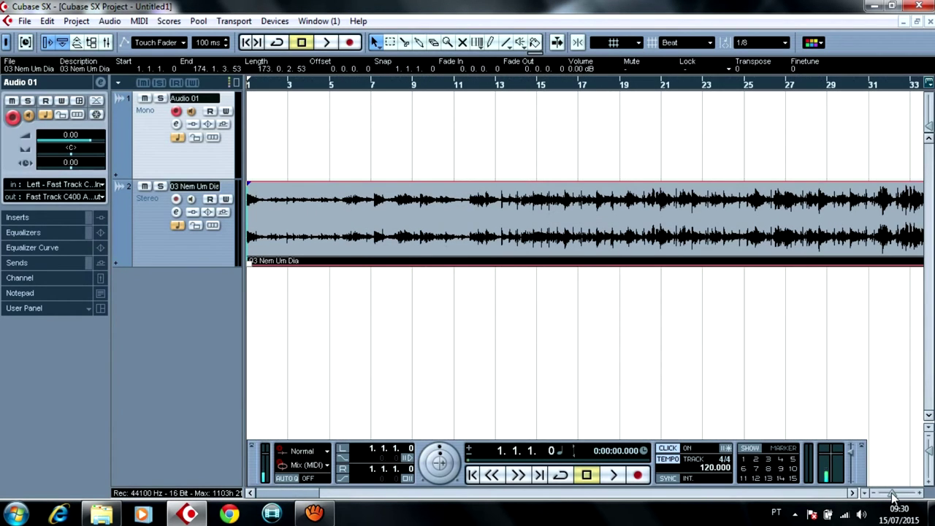
{"action": "left_click", "coordinate": [932, 457]}
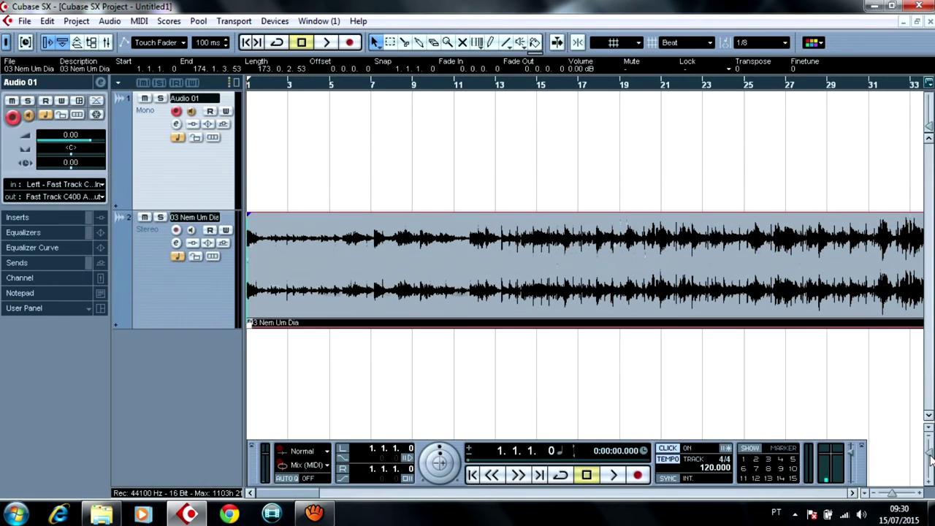
Rename the Audio 01 track as Bass
{"action": "left_click", "coordinate": [932, 456]}
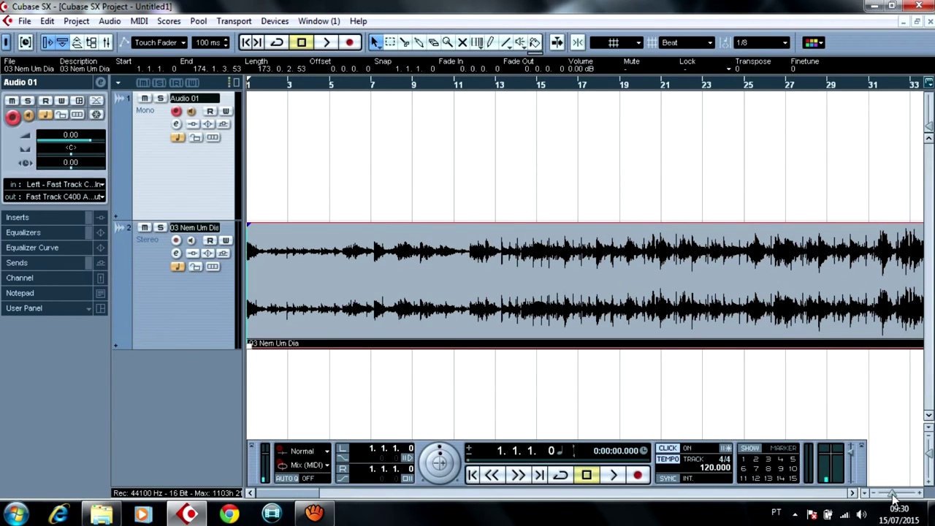
{"action": "left_click_drag", "start_coordinate": [894, 499], "coordinate": [888, 499]}
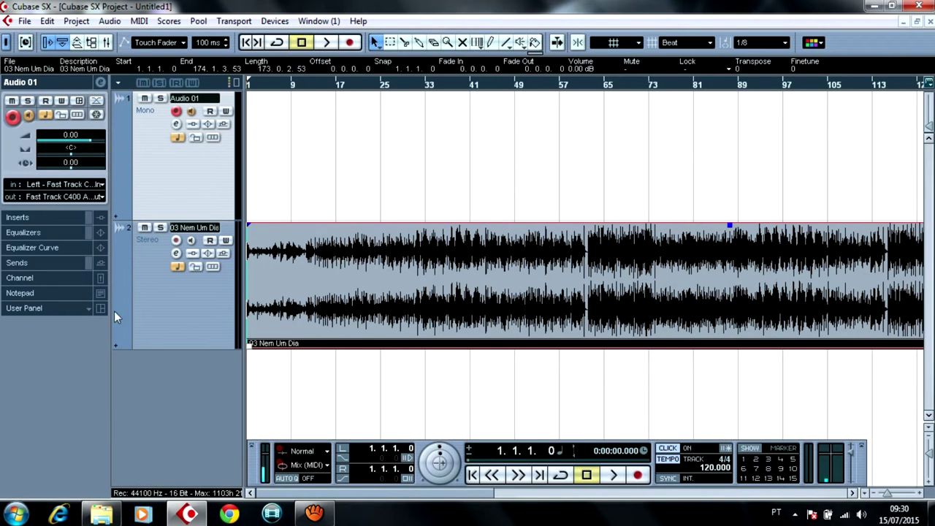
{"action": "left_click", "coordinate": [175, 314]}
{"action": "left_click", "coordinate": [190, 201]}
{"action": "double_click", "coordinate": [191, 100]}
{"action": "type", "text": "Bass"}
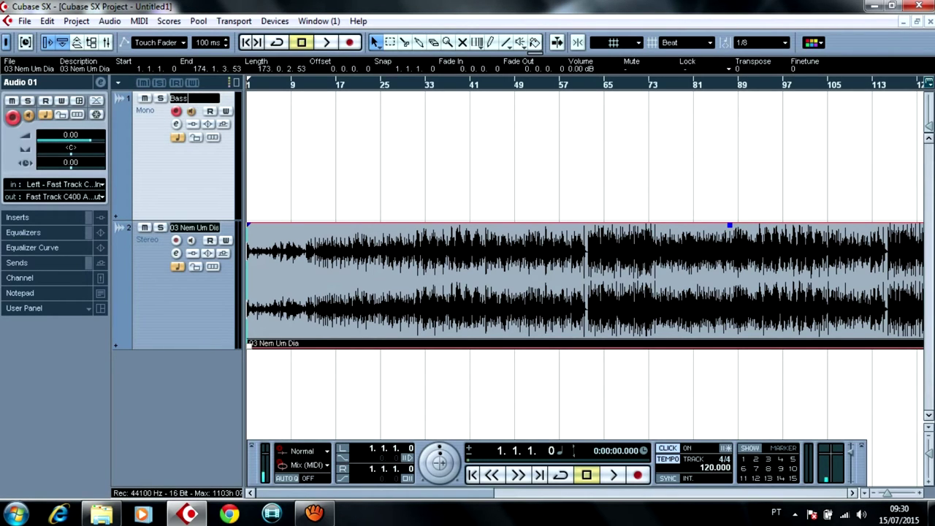
{"action": "key", "text": "Return"}
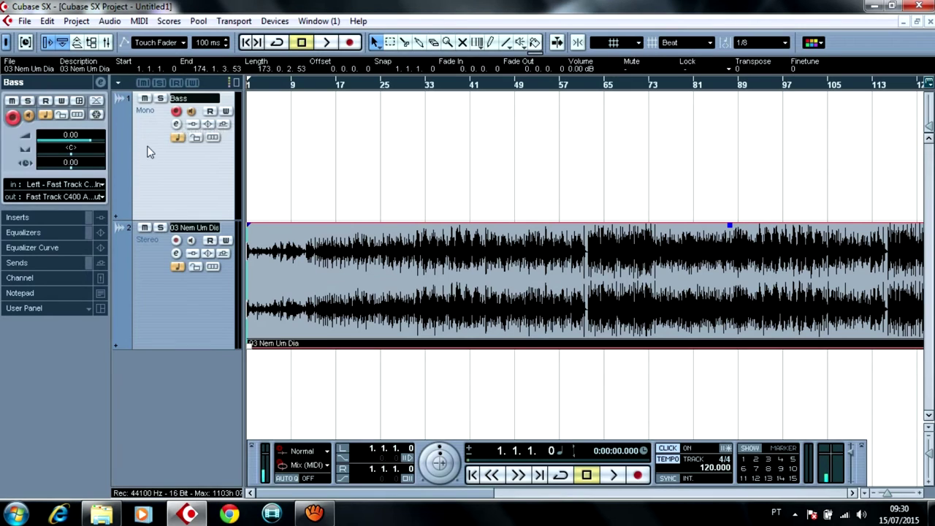
Compare the record-enable states of the song track and the Bass track by selecting each in turn
{"action": "left_click", "coordinate": [152, 280]}
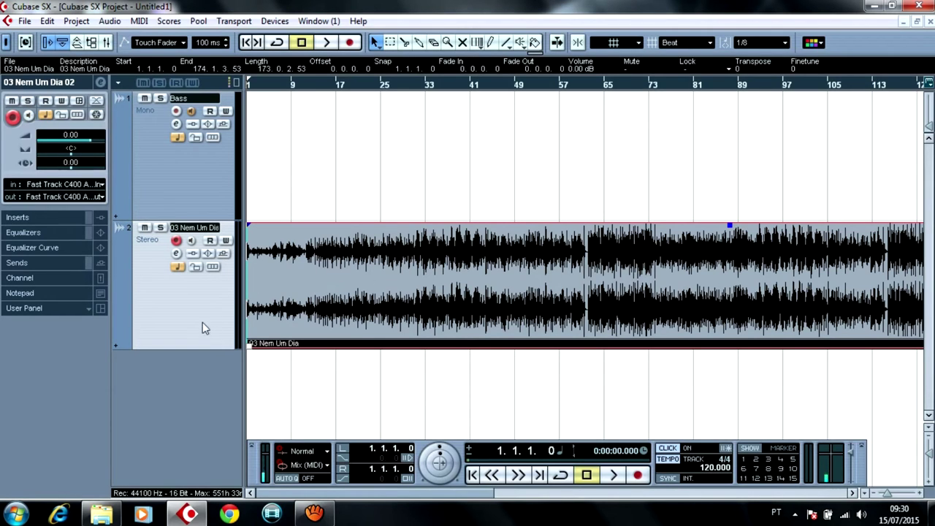
{"action": "left_click", "coordinate": [191, 159]}
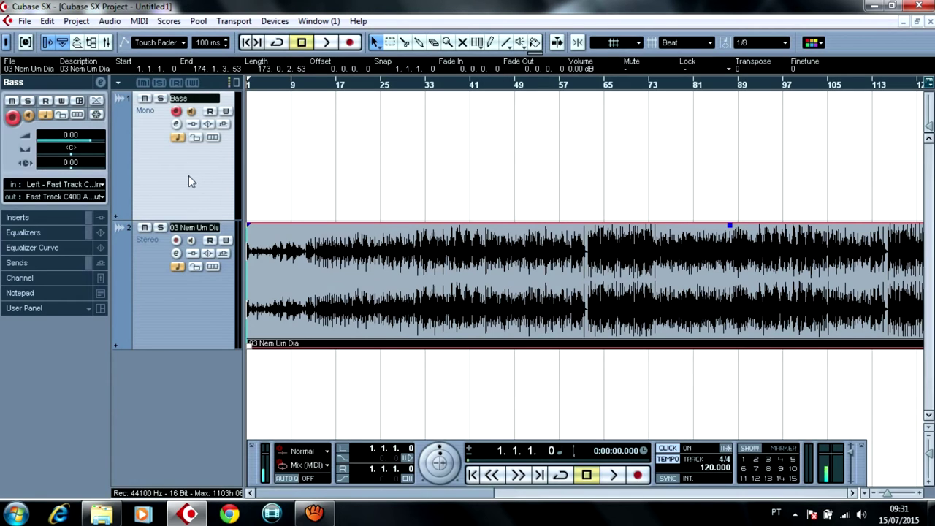
{"action": "left_click", "coordinate": [171, 277]}
{"action": "left_click", "coordinate": [202, 201]}
Open the mixer, review its input, track and output channels, and close it
{"action": "key", "text": "F3"}
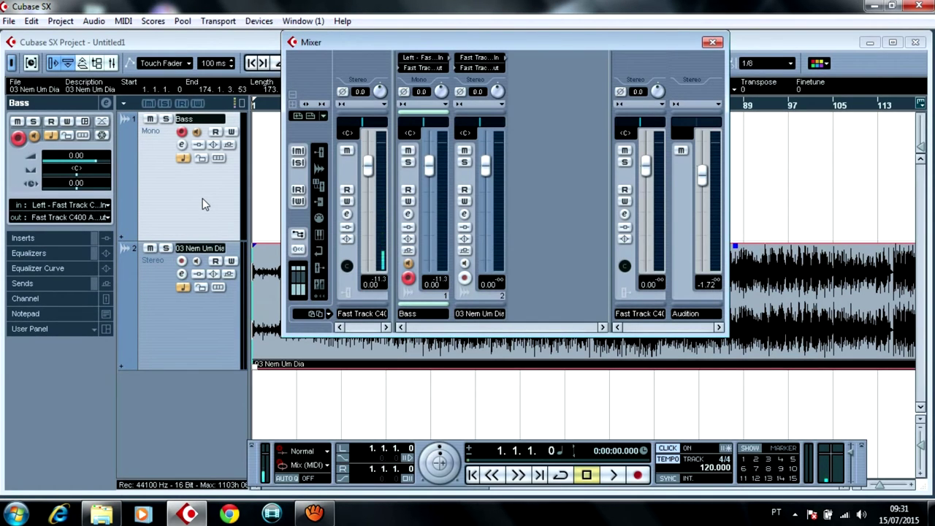
{"action": "left_click_drag", "start_coordinate": [500, 40], "coordinate": [478, 91]}
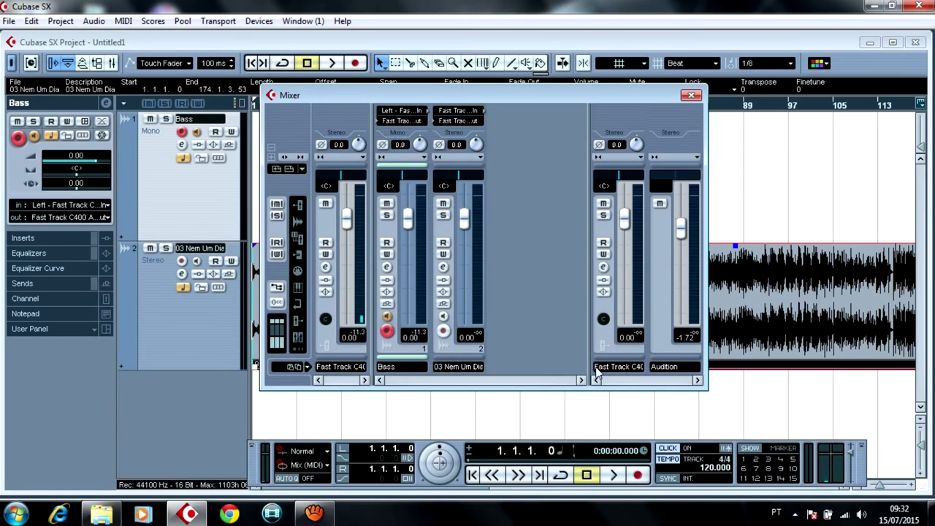
{"action": "left_click", "coordinate": [864, 515]}
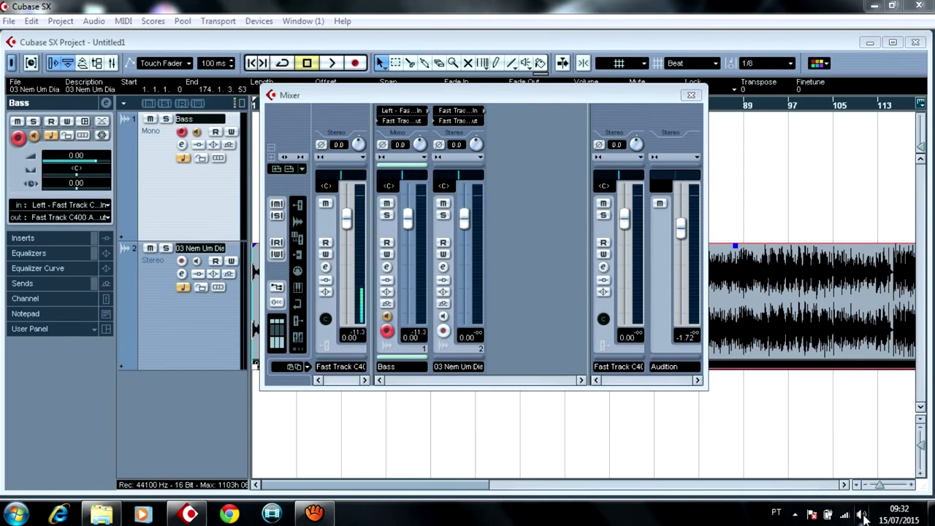
{"action": "left_click", "coordinate": [580, 96]}
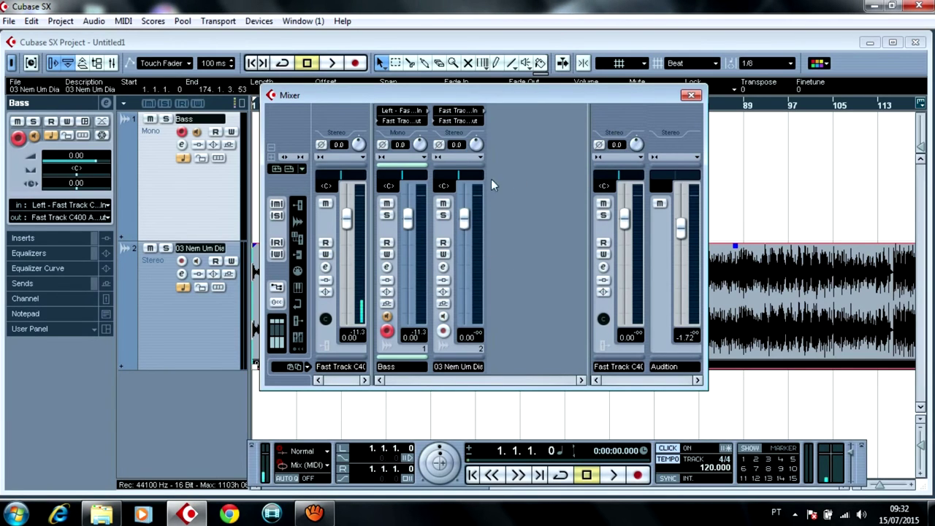
{"action": "left_click", "coordinate": [691, 95]}
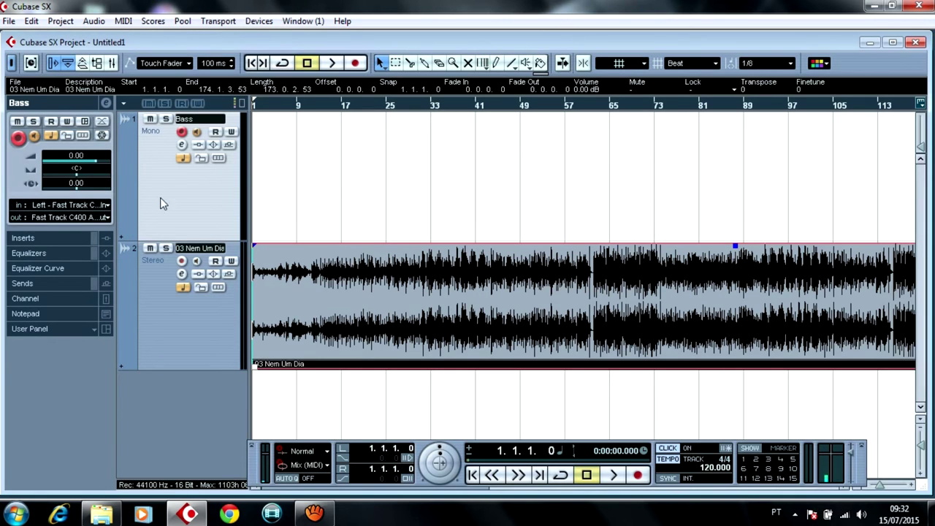
Examine the Bass track's equalizer bands and equalizer curve
{"action": "left_click", "coordinate": [43, 253]}
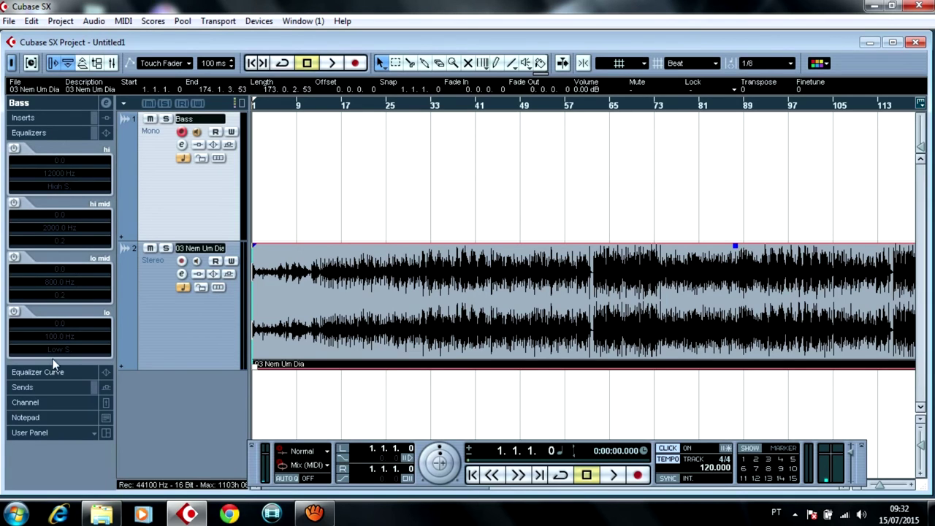
{"action": "left_click", "coordinate": [64, 373]}
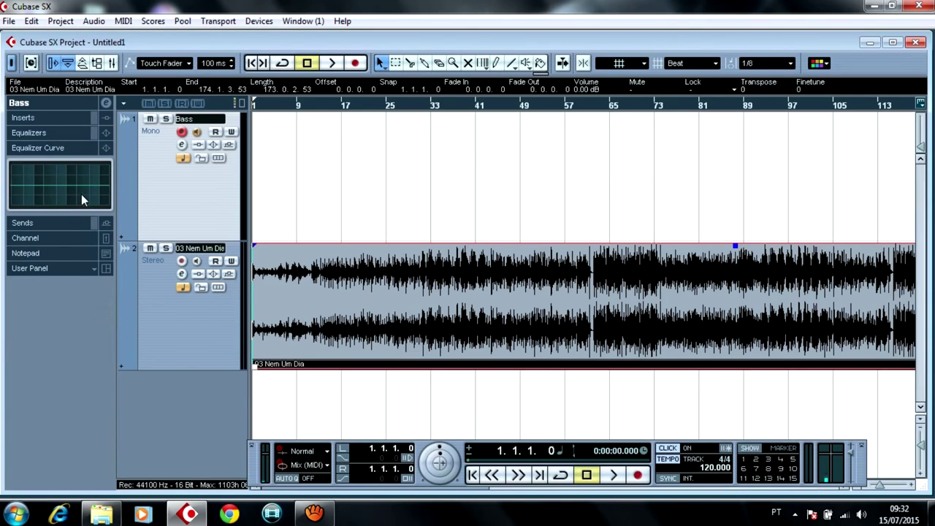
{"action": "left_click", "coordinate": [62, 149]}
{"action": "left_click", "coordinate": [61, 134]}
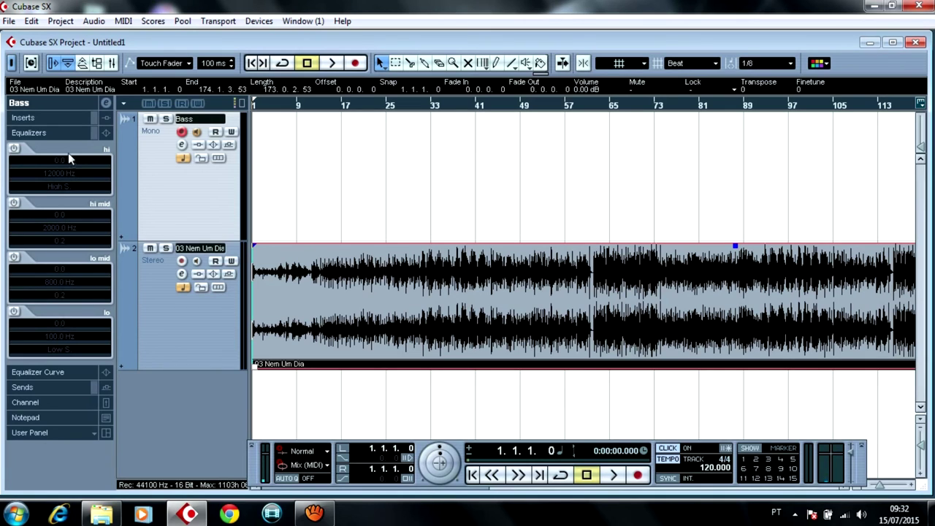
{"action": "left_click", "coordinate": [71, 134]}
Load VSTDynamics into the Bass track's first insert slot and switch it off after viewing its editor
{"action": "left_click", "coordinate": [61, 117]}
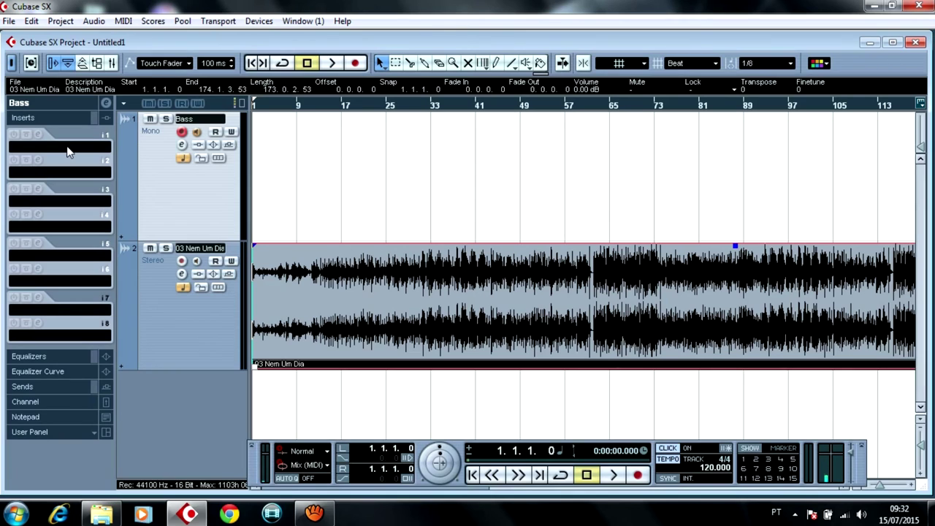
{"action": "left_click", "coordinate": [67, 149]}
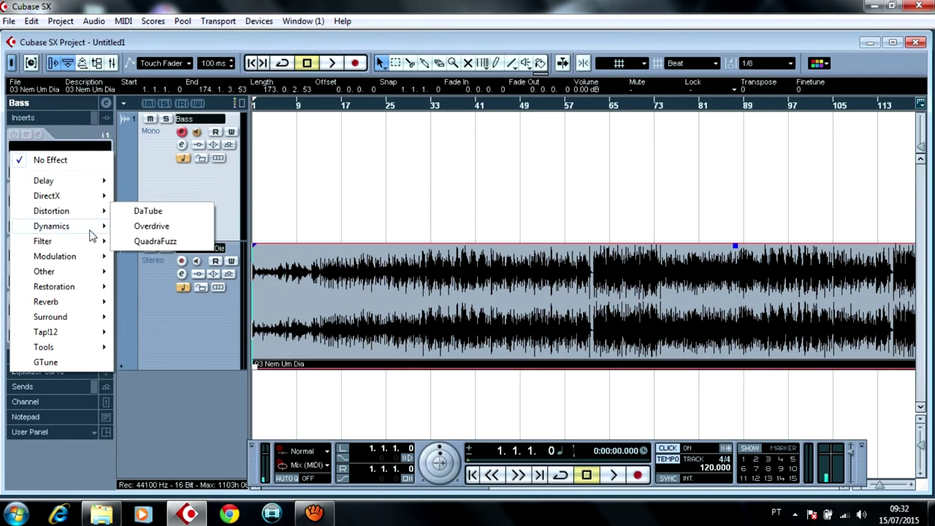
{"action": "mouse_move", "coordinate": [92, 229]}
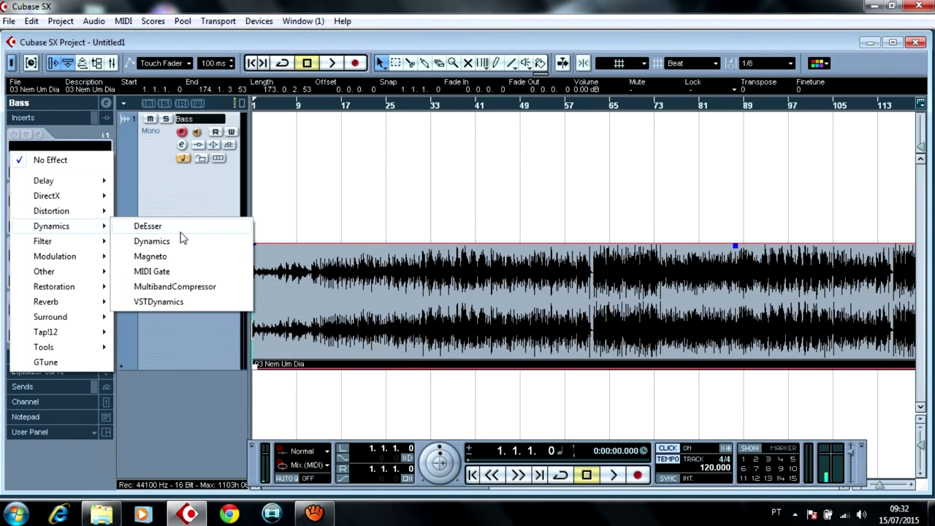
{"action": "left_click", "coordinate": [182, 305]}
{"action": "left_click_drag", "start_coordinate": [725, 120], "coordinate": [571, 130]}
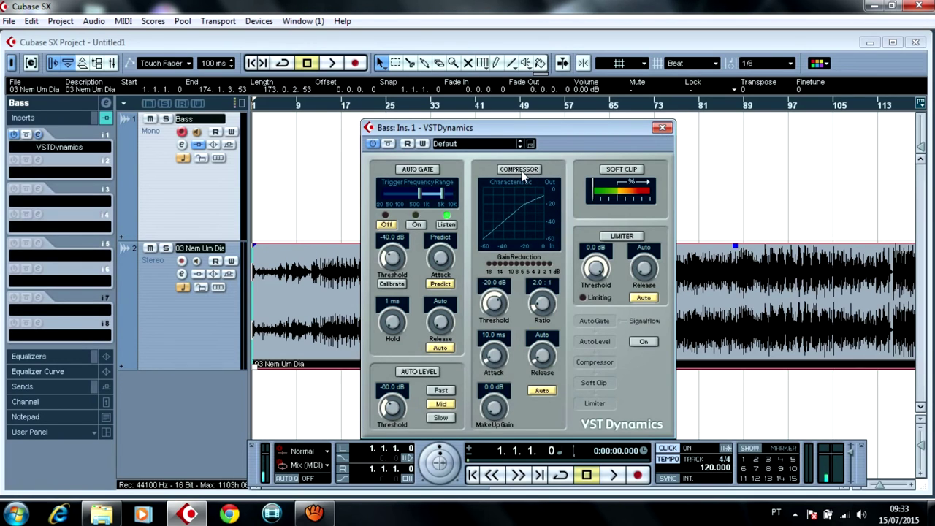
{"action": "left_click", "coordinate": [38, 134]}
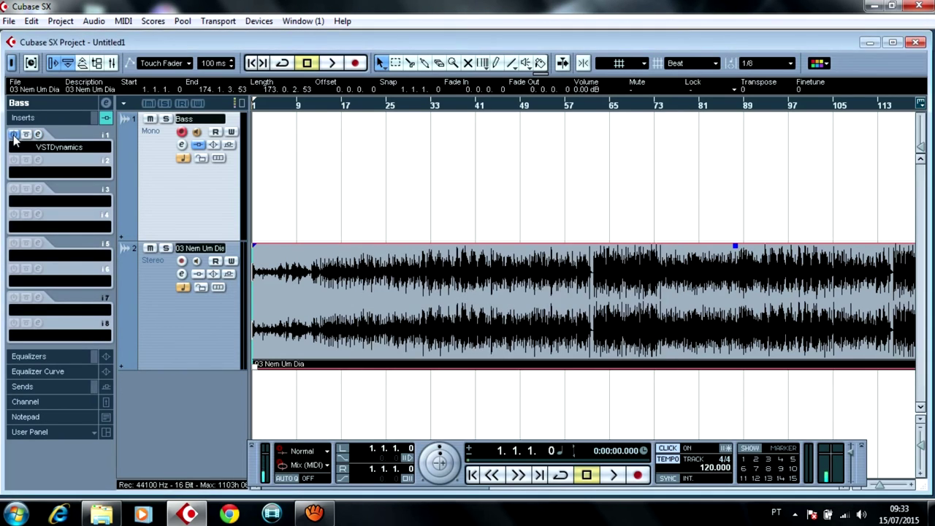
{"action": "left_click", "coordinate": [41, 116]}
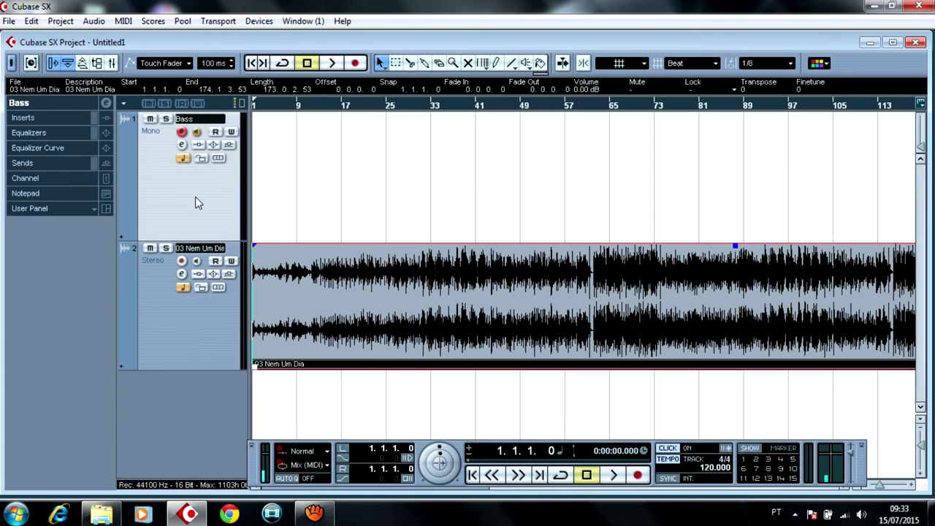
Maximize the project window with the Bass track selected
{"action": "left_click", "coordinate": [169, 333]}
{"action": "left_click", "coordinate": [175, 211]}
{"action": "double_click", "coordinate": [38, 41]}
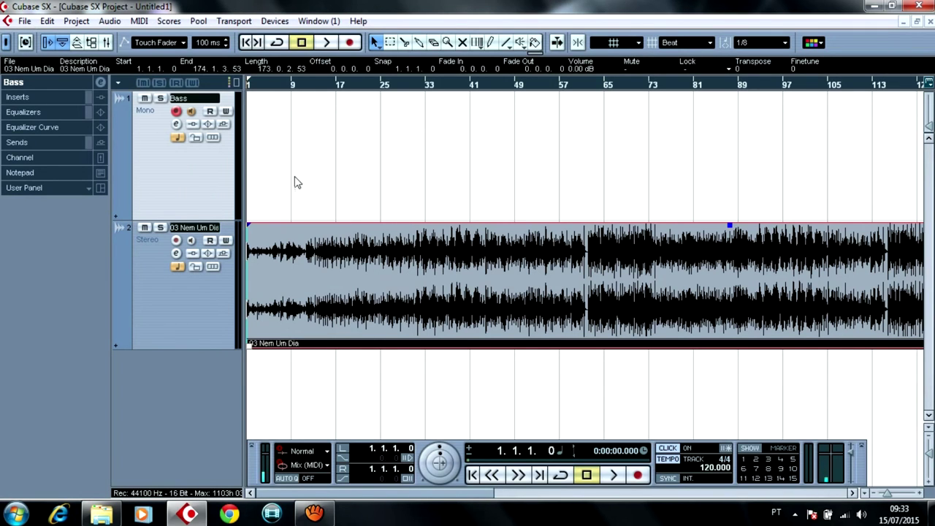
{"action": "left_click", "coordinate": [24, 20]}
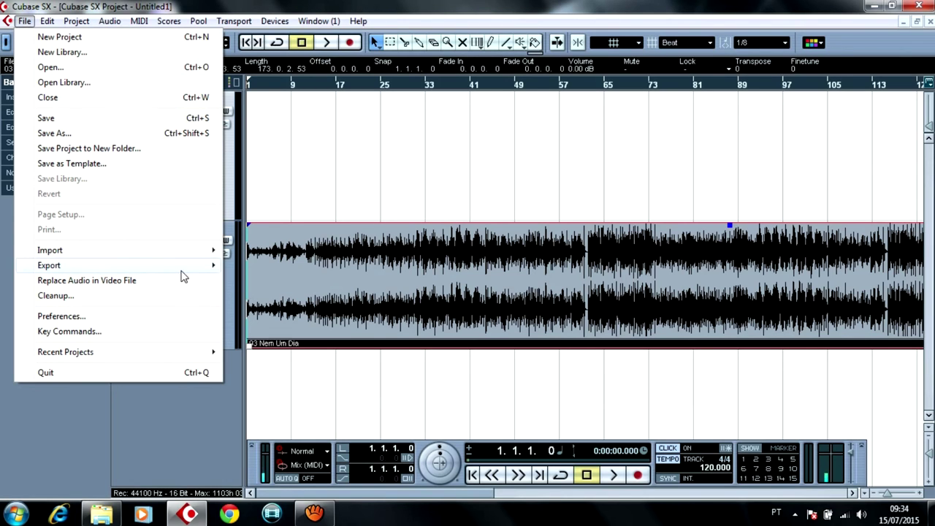
{"action": "mouse_move", "coordinate": [182, 268]}
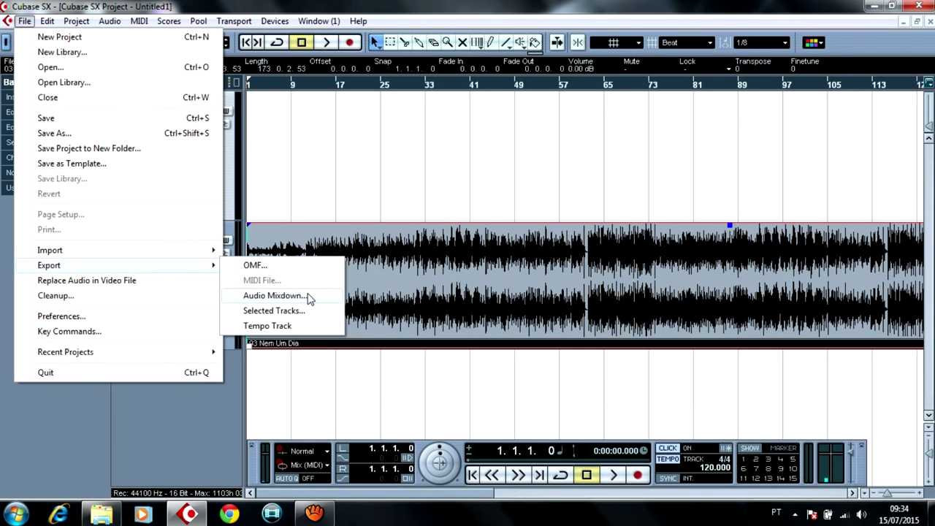
{"action": "left_click", "coordinate": [232, 176]}
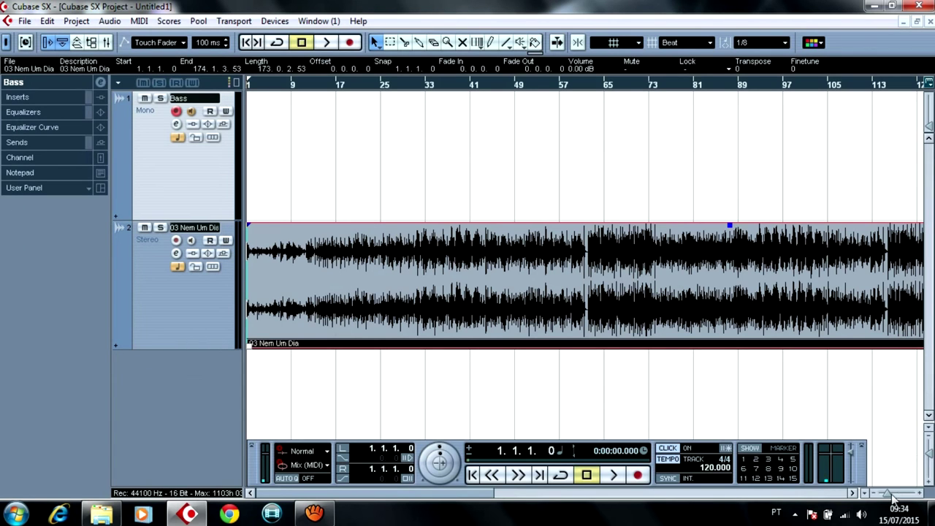
Set the left and right locators around the whole song, from 1.1.1.0 to about 174.4.3.65
{"action": "left_click_drag", "start_coordinate": [891, 496], "coordinate": [883, 494]}
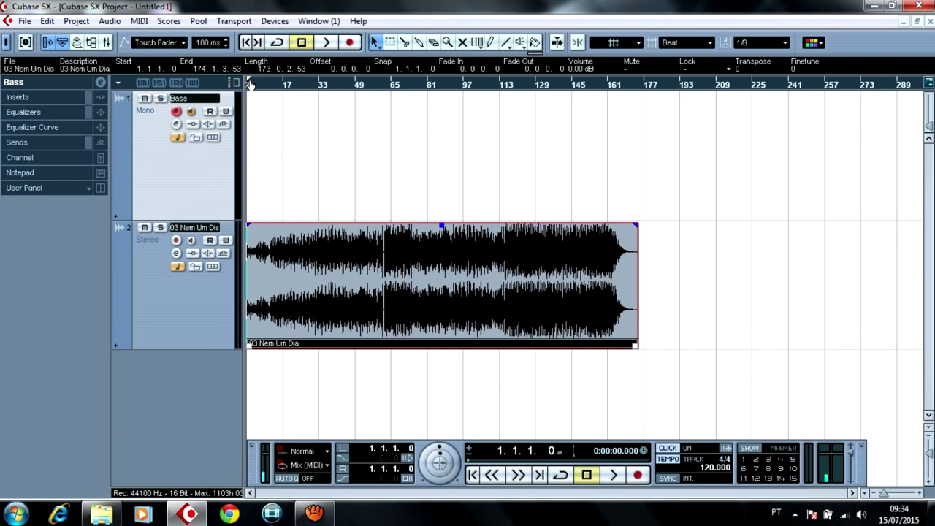
{"action": "left_click_drag", "start_coordinate": [249, 84], "coordinate": [639, 165]}
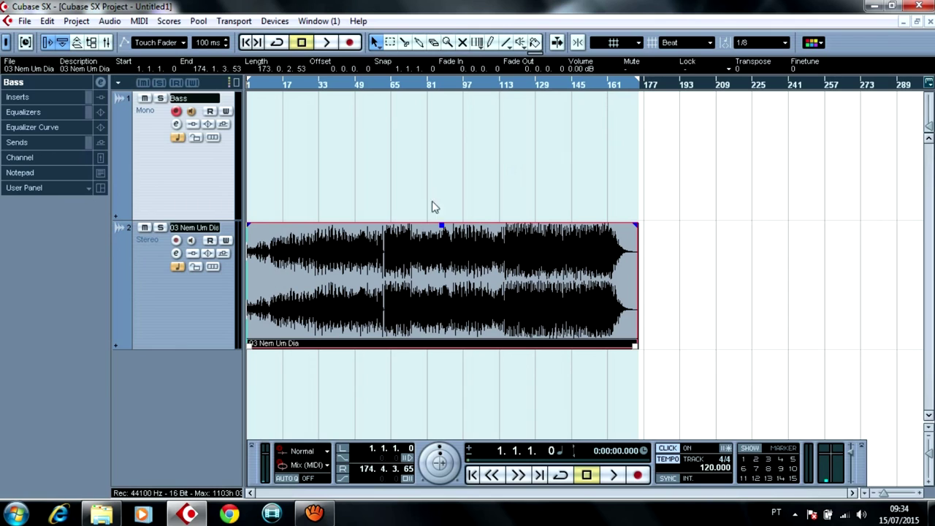
Export an audio mixdown named teste to the desktop as a 16-bit, 44.100 kHz stereo interleaved Wave file
{"action": "left_click", "coordinate": [24, 22]}
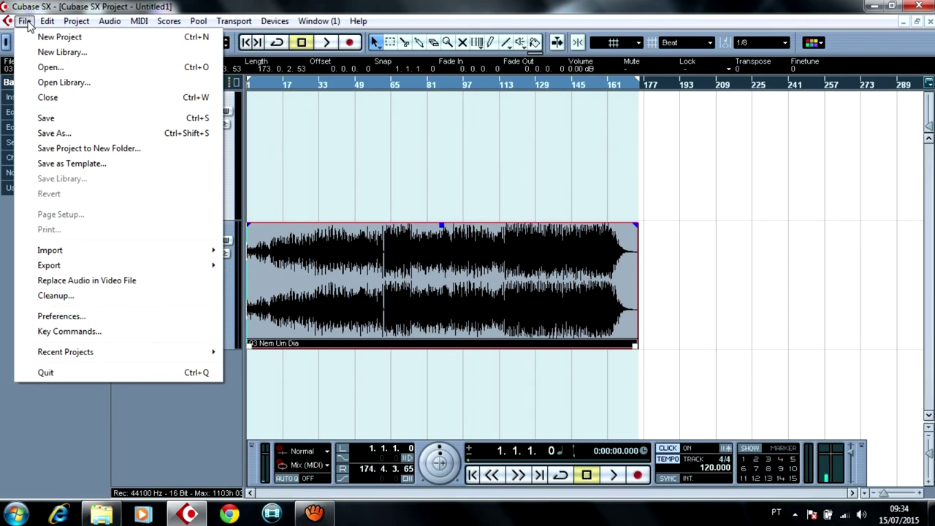
{"action": "mouse_move", "coordinate": [159, 267]}
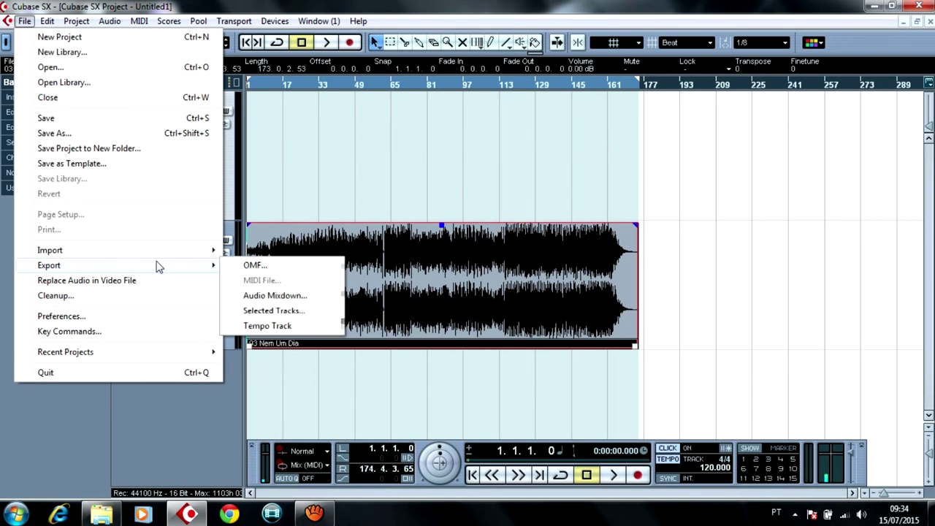
{"action": "left_click", "coordinate": [307, 299]}
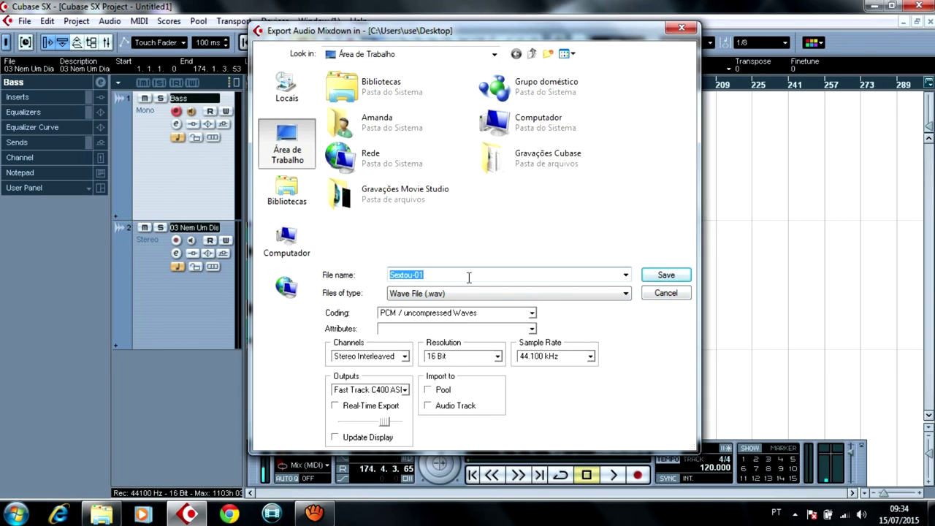
{"action": "key", "text": "BackSpace"}
{"action": "left_click", "coordinate": [409, 293]}
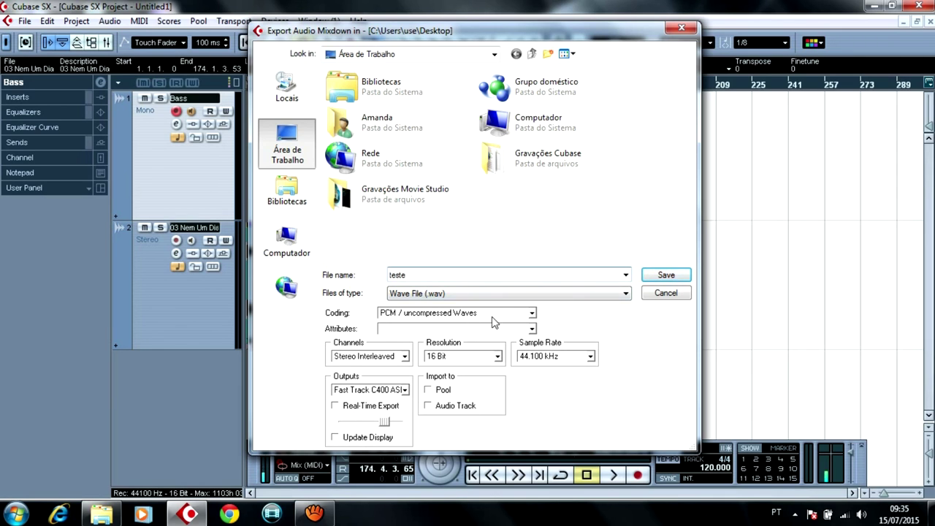
{"action": "left_click", "coordinate": [667, 275]}
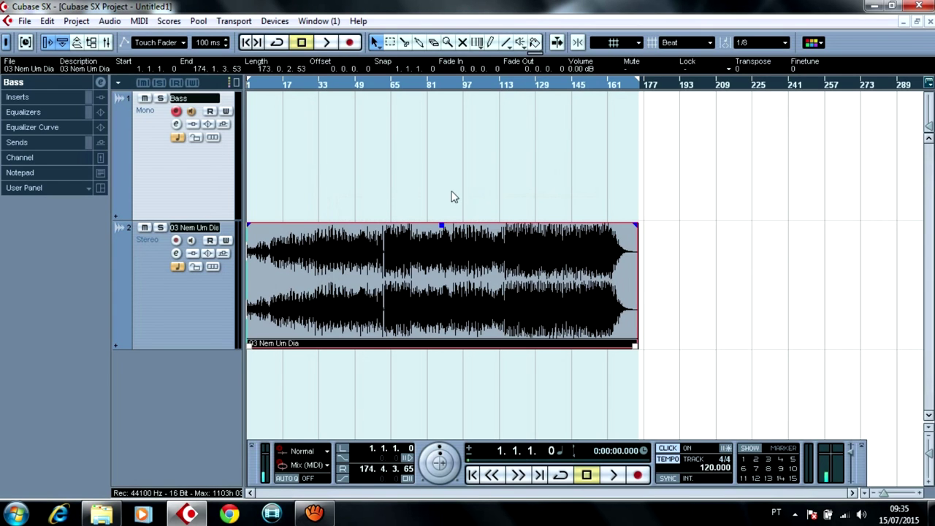
Minimize Cubase and the music folder to check the exported teste file on the desktop, and return to Cubase
{"action": "left_click", "coordinate": [872, 6]}
{"action": "left_click", "coordinate": [872, 9]}
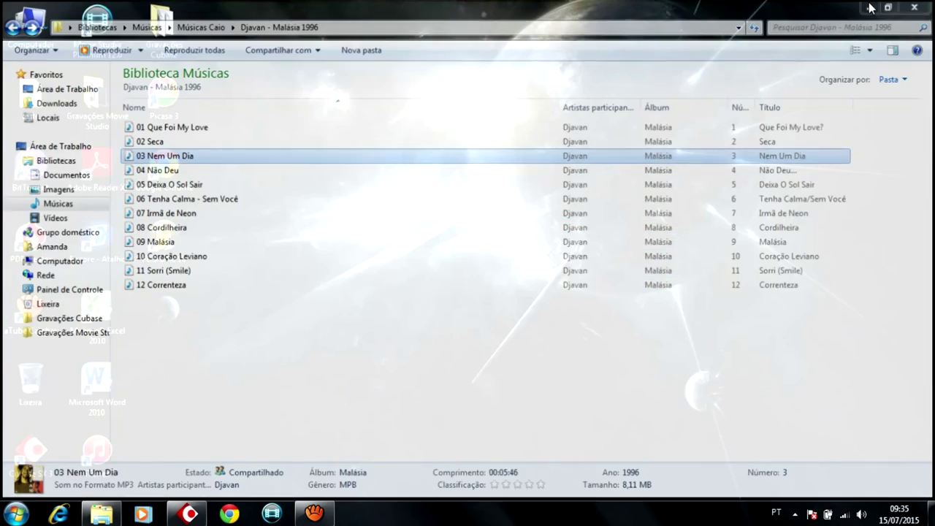
{"action": "left_click", "coordinate": [32, 93]}
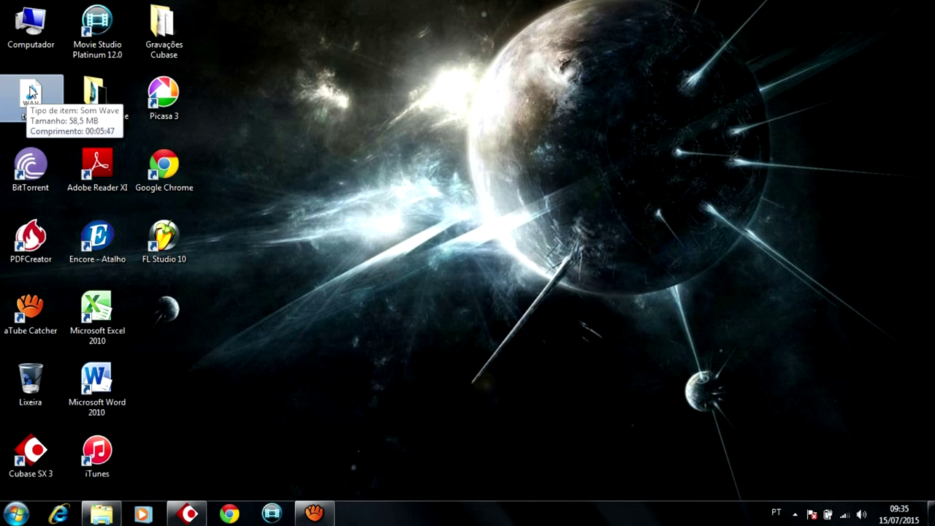
{"action": "left_click", "coordinate": [343, 130]}
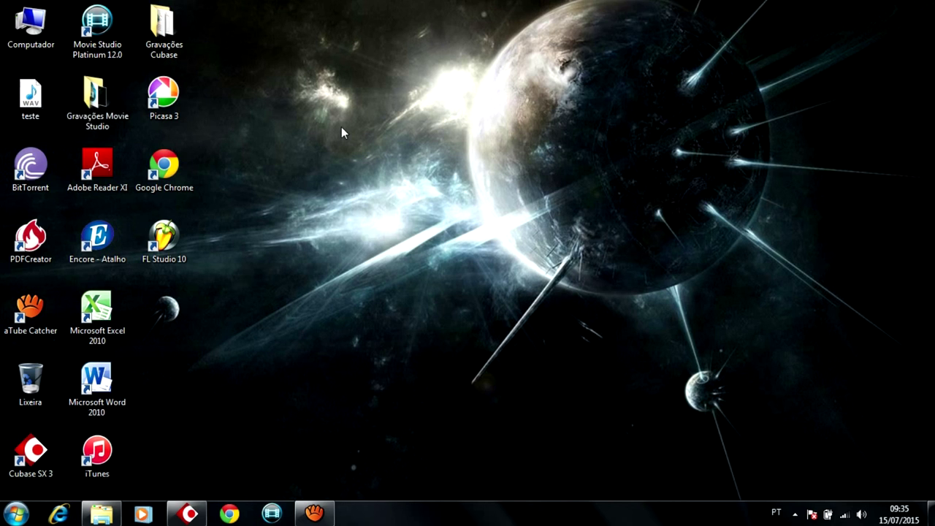
{"action": "left_click", "coordinate": [188, 515]}
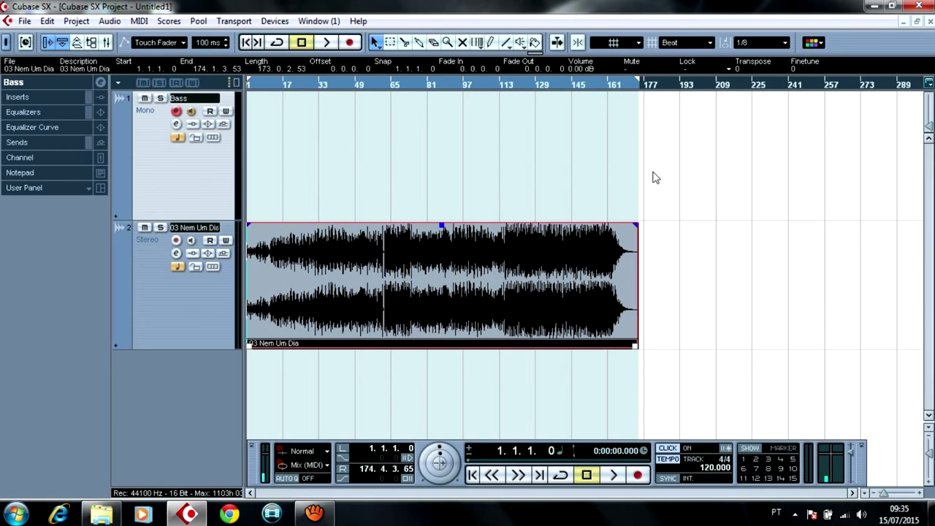